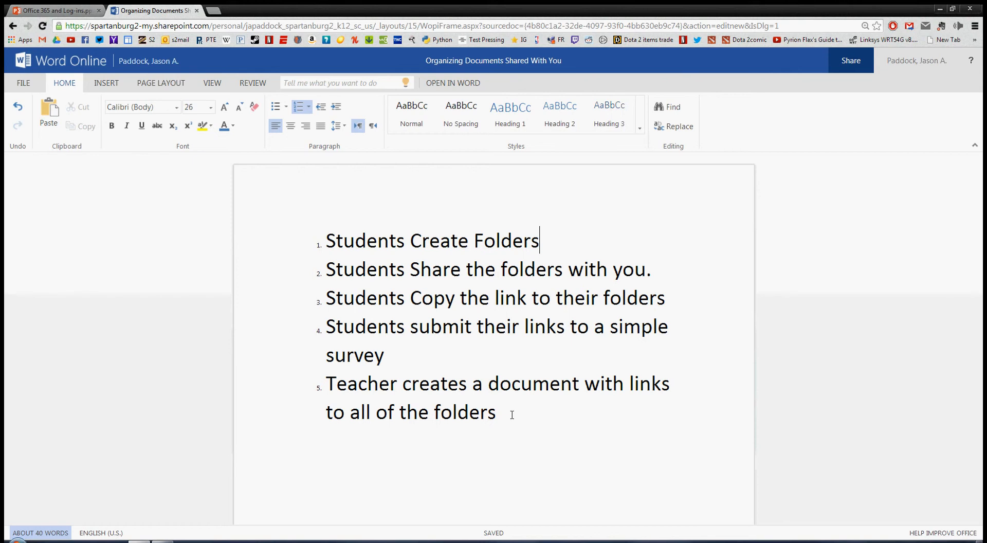
Go to the OneDrive Documents library and start creating a new folder.
click(144, 62)
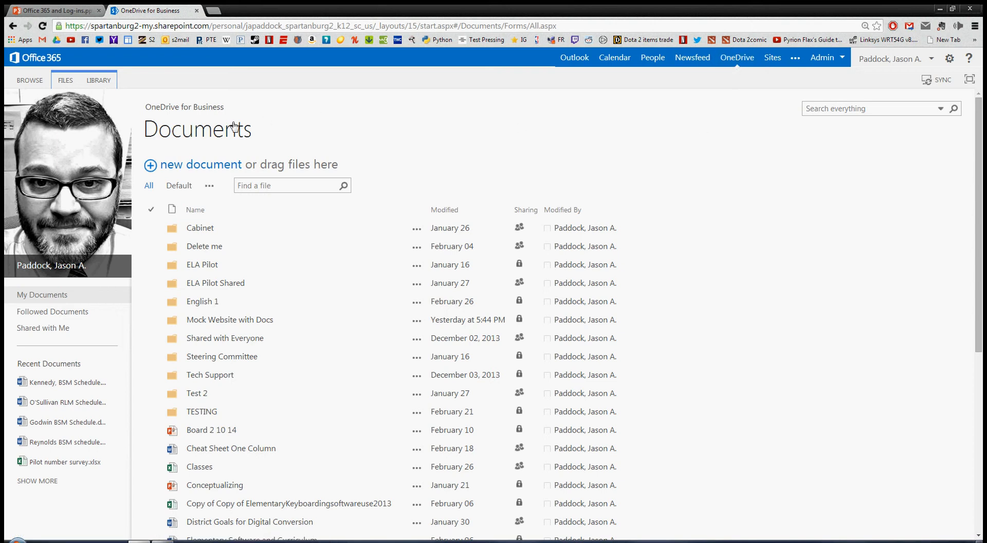
click(200, 168)
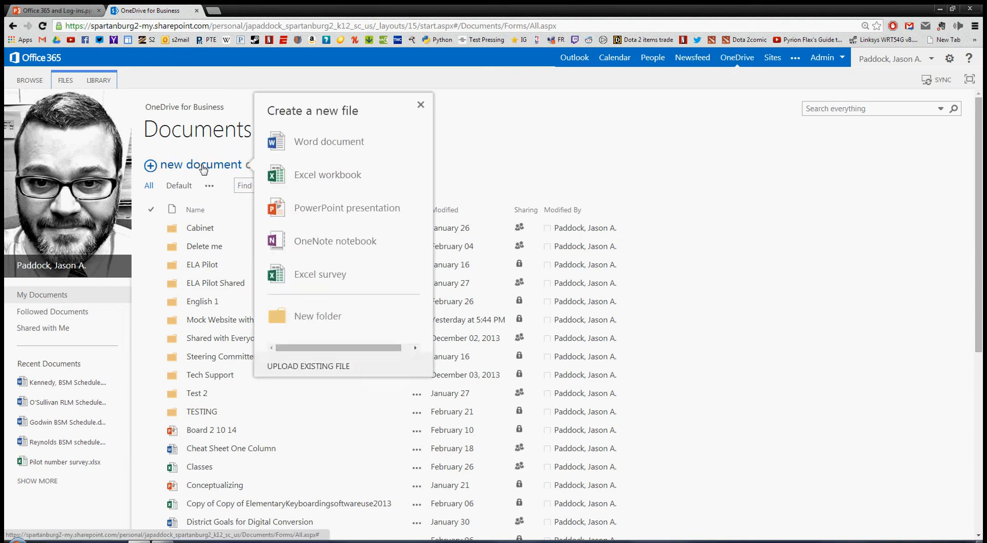
click(323, 322)
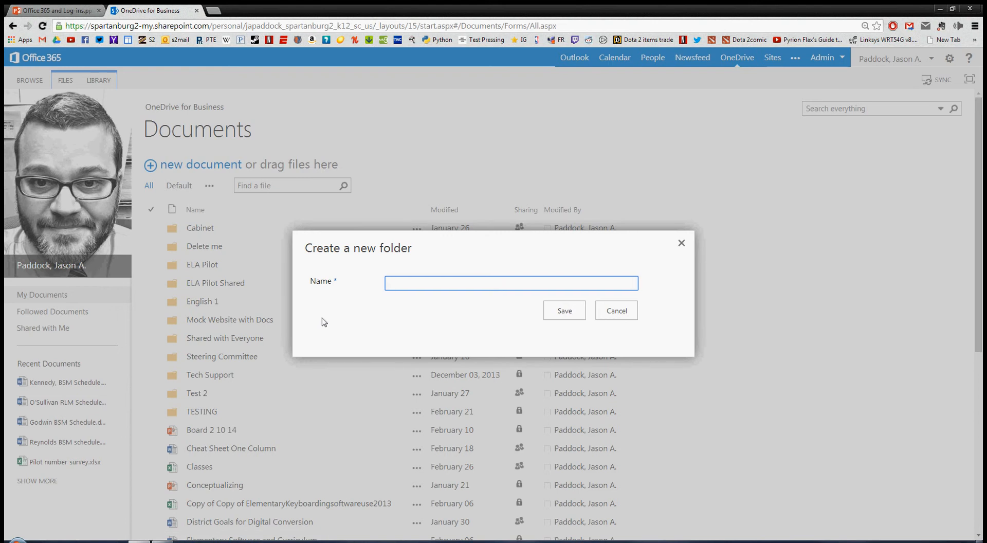
Name the new folder 'E1 1st Smith' and save it.
text(E1 1st P)
key(BackSpace)
text(Smith)
click(565, 311)
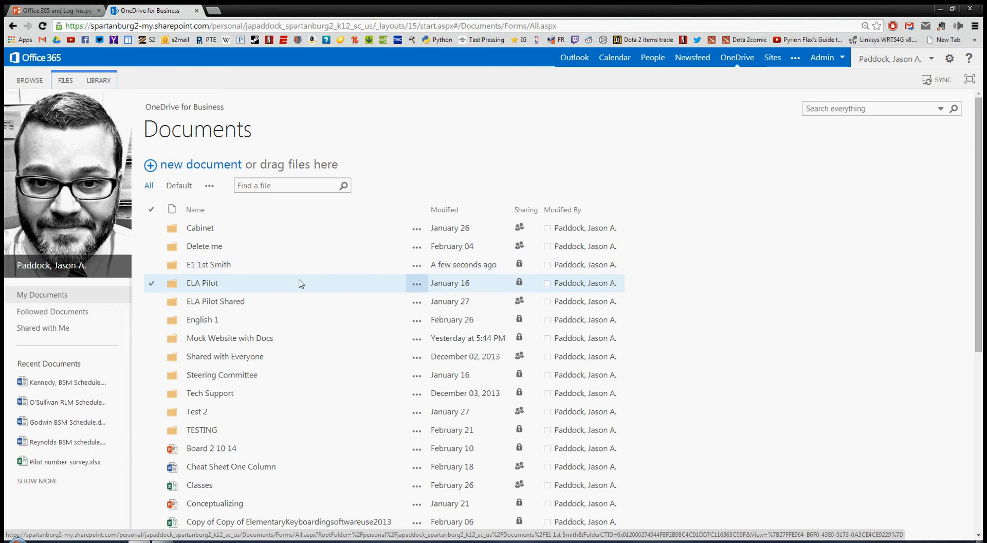
Share the E1 1st Smith folder with a colleague, giving them Can edit permission.
click(417, 267)
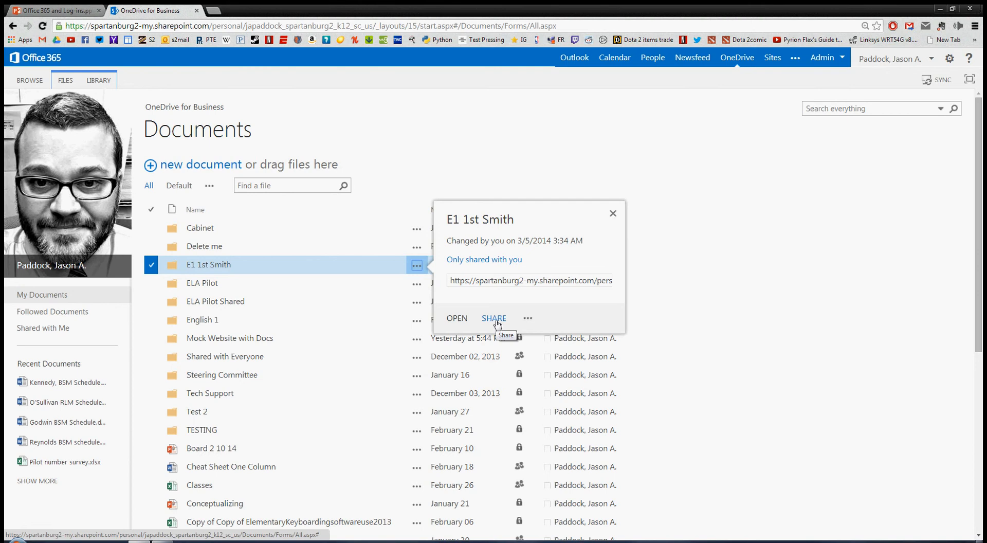
click(498, 323)
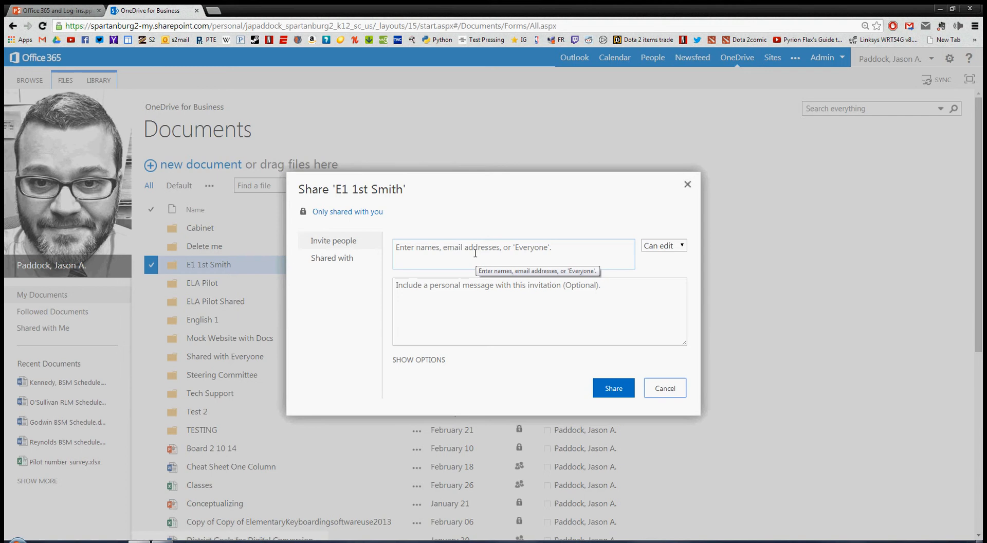
click(475, 253)
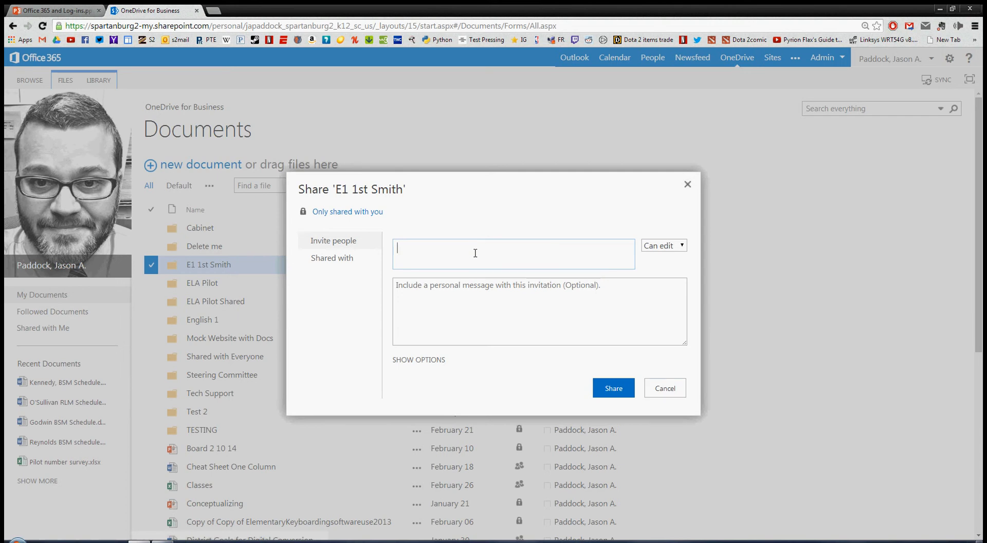
text(mahan)
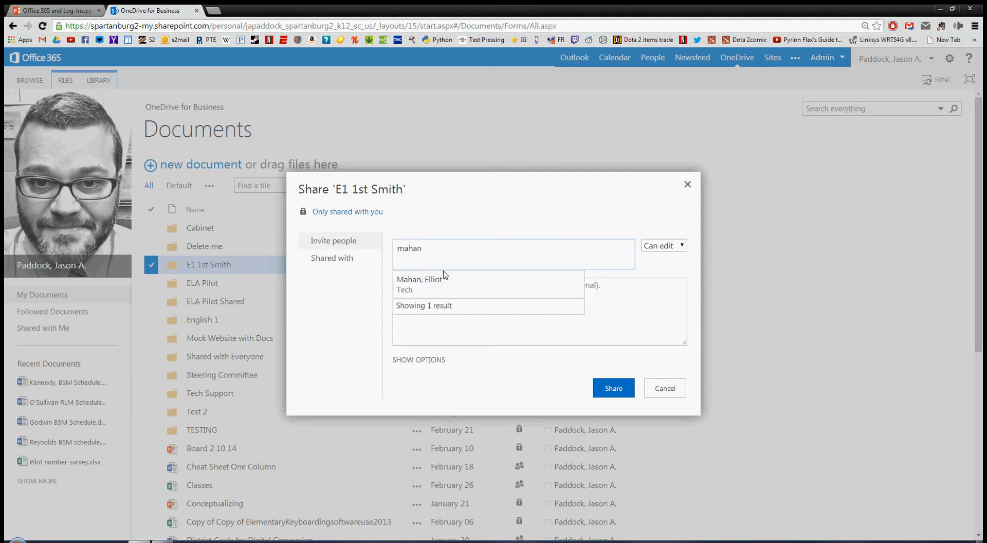
click(437, 284)
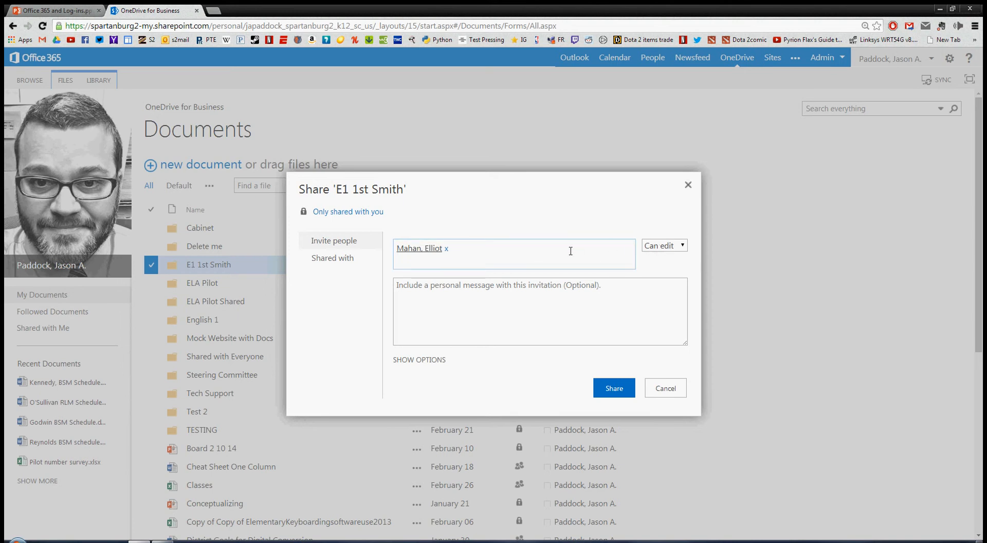
click(615, 390)
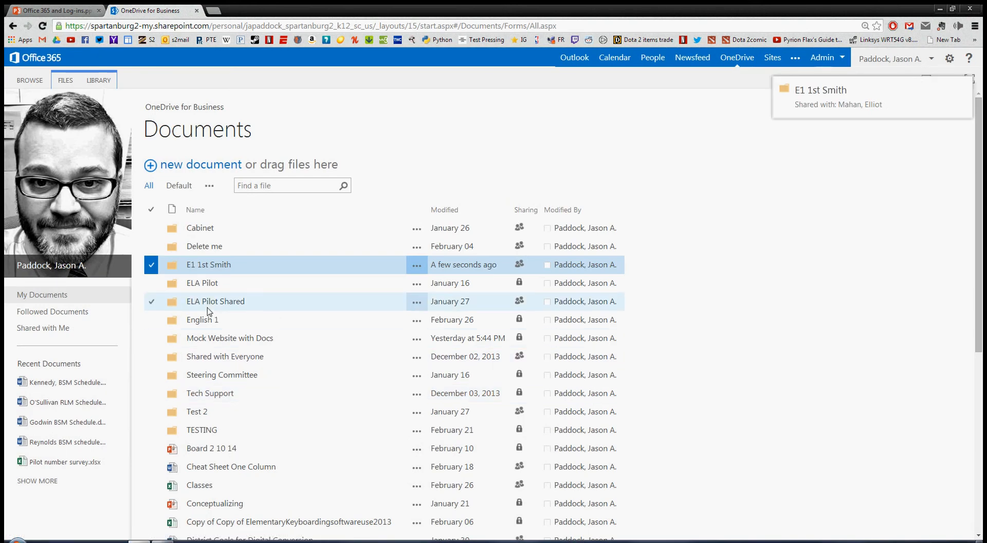
Copy the E1 1st Smith folder's web address, then return to the Documents list.
click(206, 265)
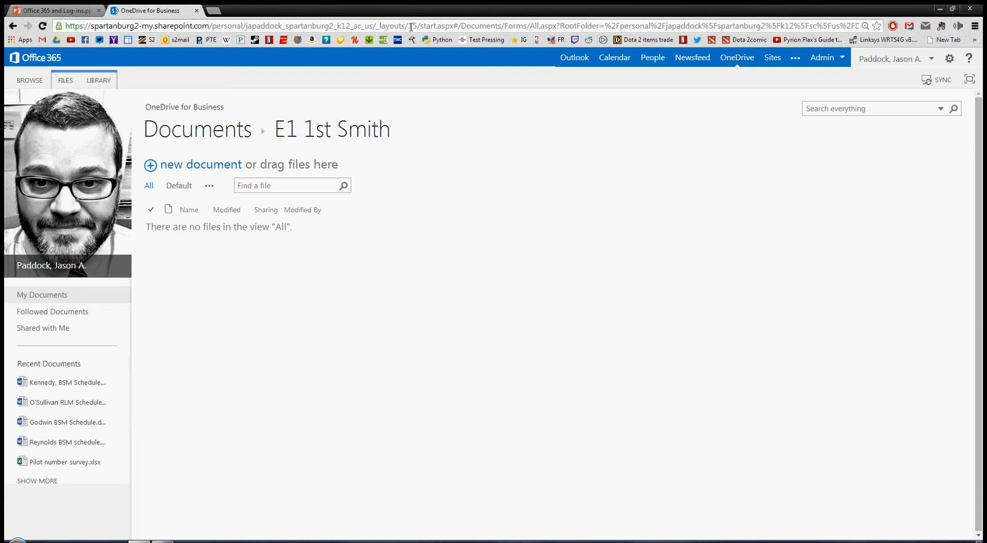
click(412, 26)
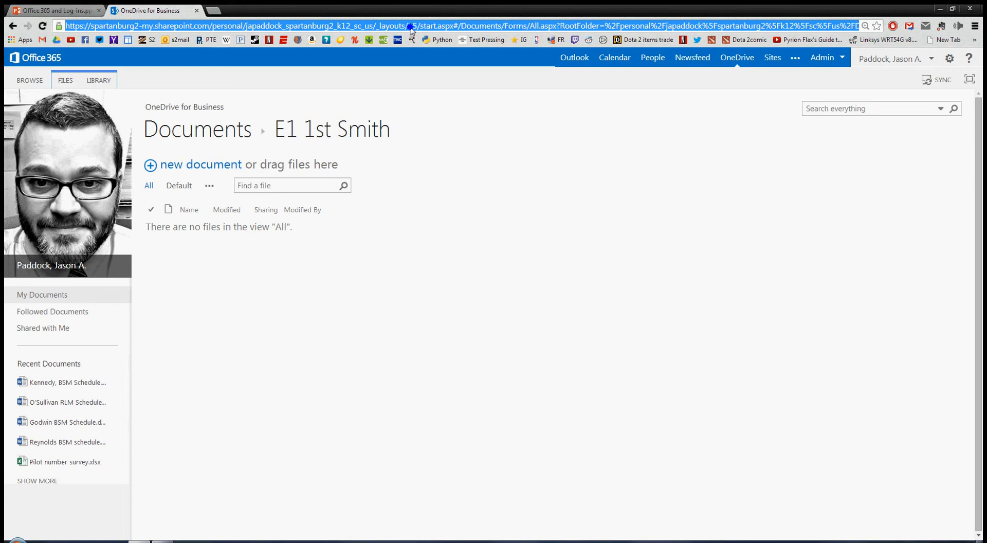
right_click(411, 29)
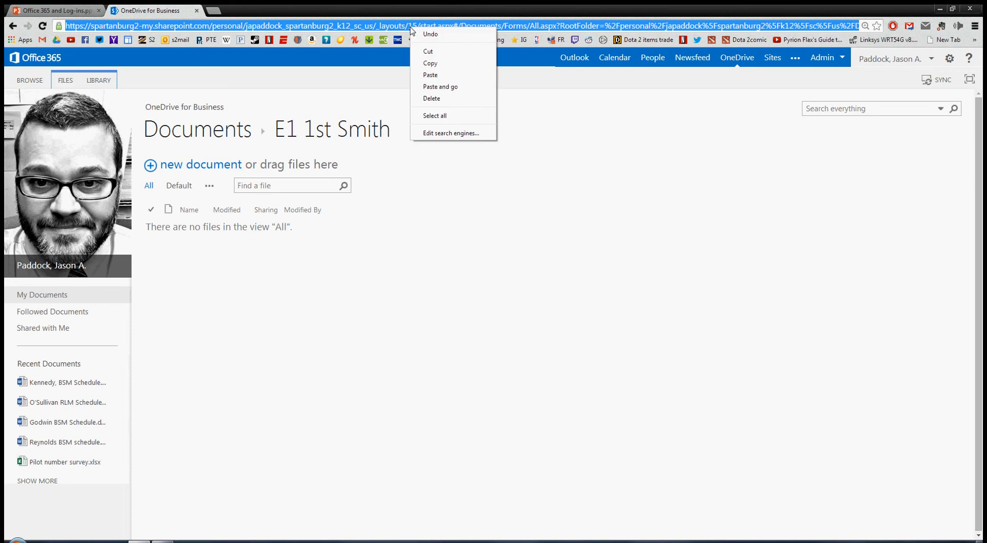
click(435, 64)
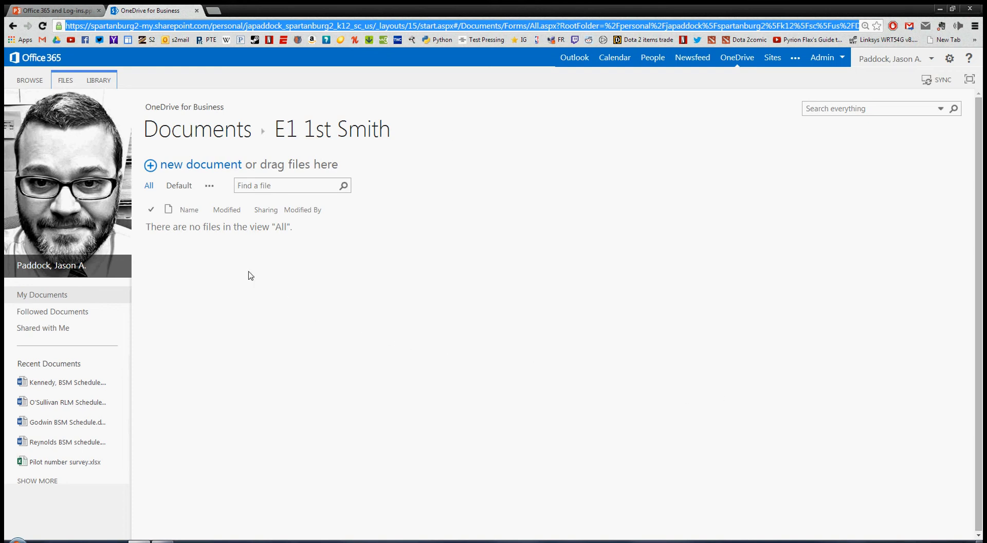
click(185, 129)
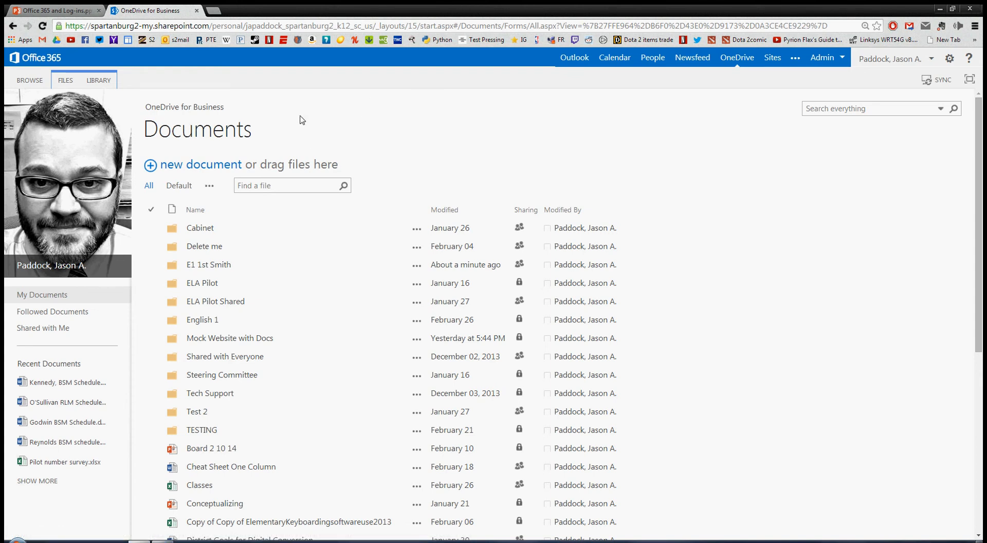
Create a new Excel survey workbook named 'docks Student Folder'.
click(193, 168)
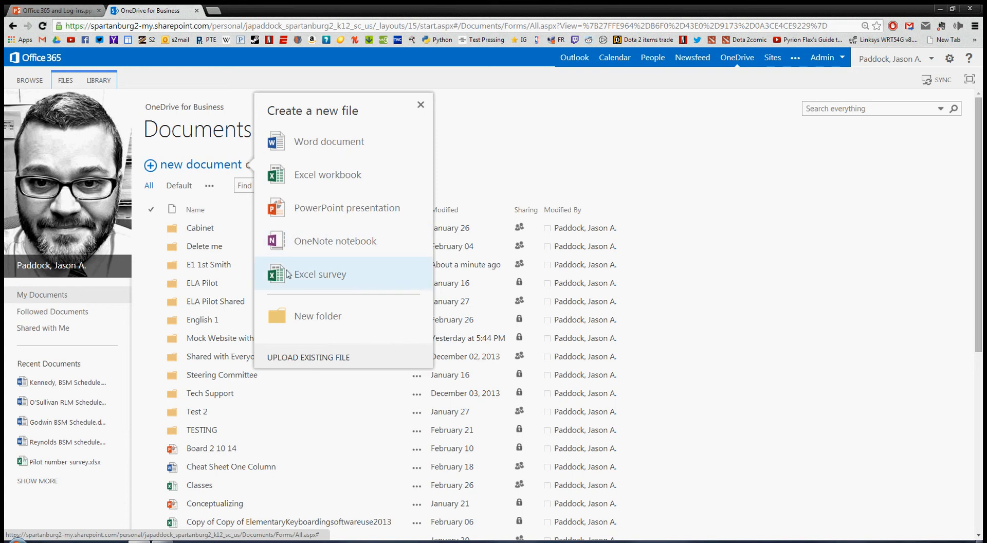
click(319, 275)
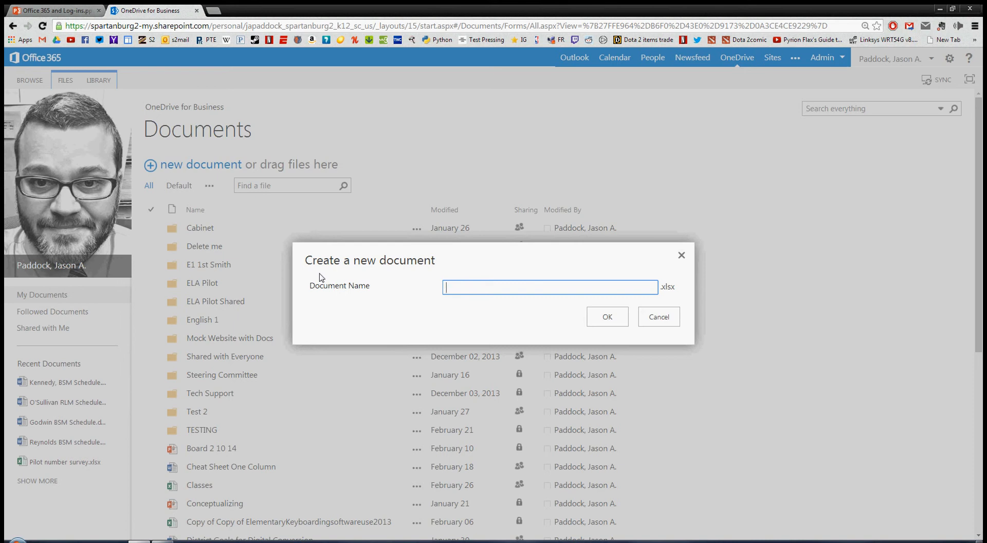
text(docks Student Folders)
click(610, 322)
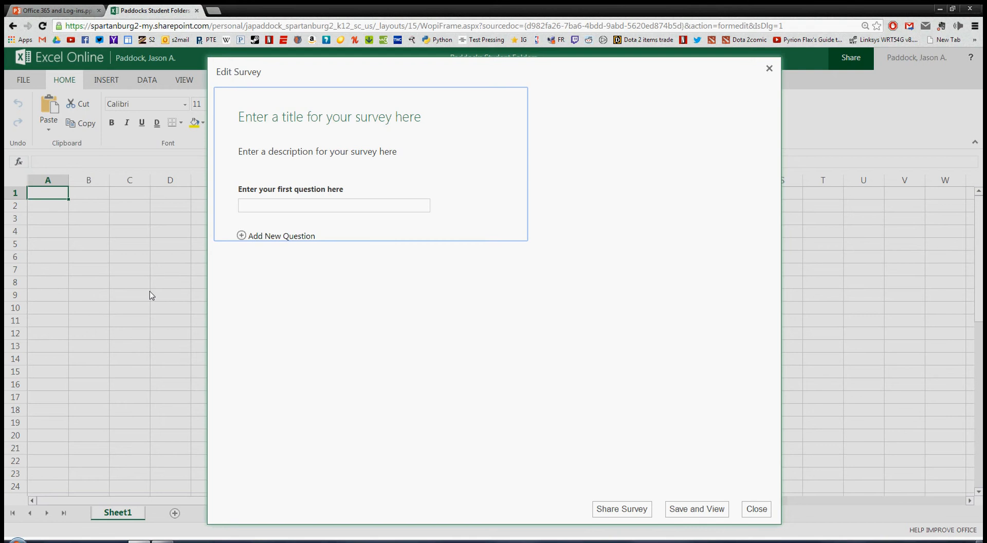
Title the survey 'Student Folder Addresses'.
click(320, 115)
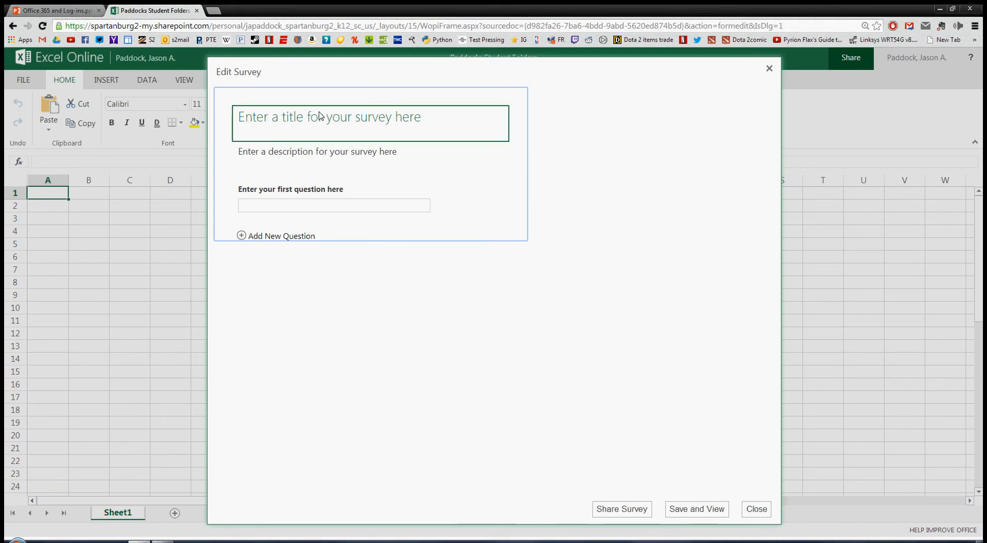
click(318, 115)
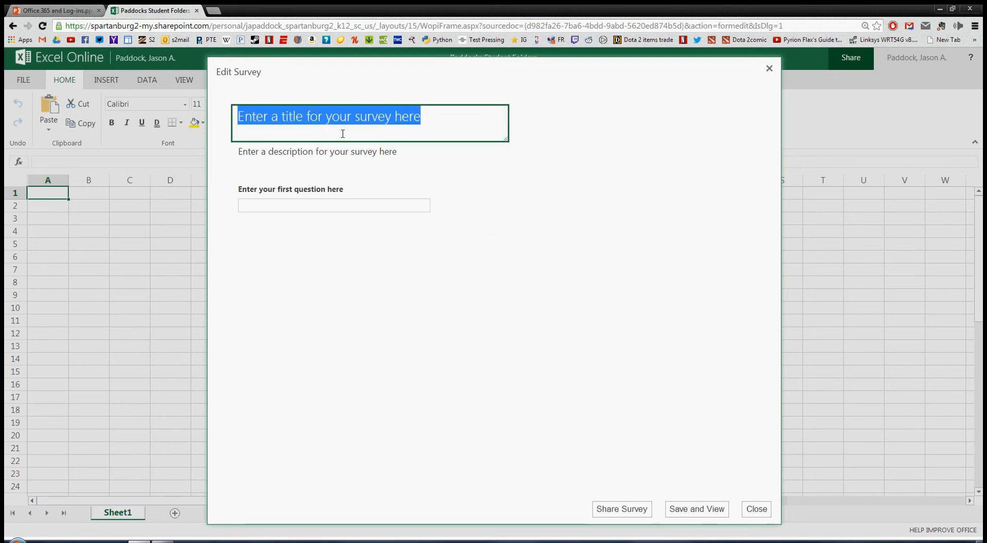
text(Your Folder)
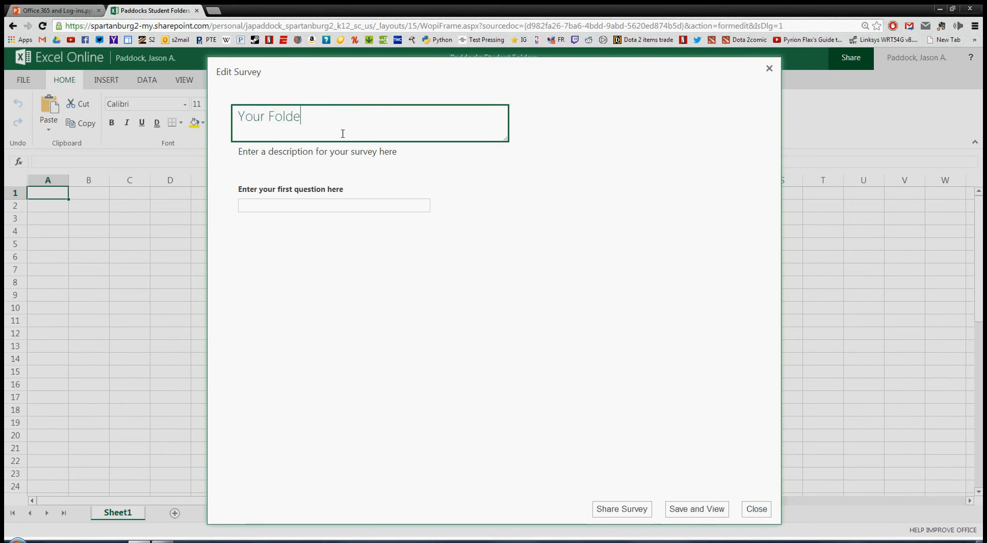
key(ctrl+BackSpace)
key(ctrl+BackSpace)
text(Student Folder Addres)
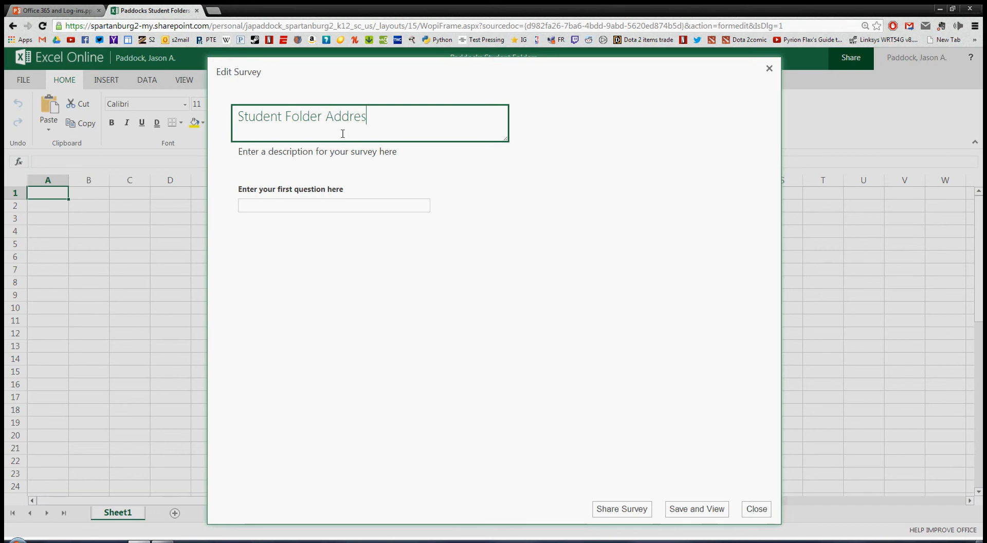
text(ses)
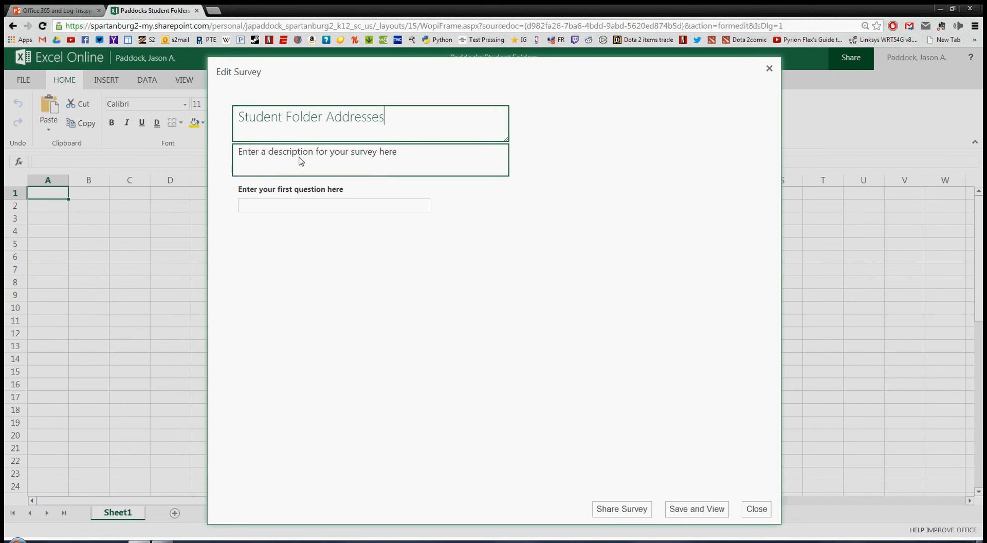
Set the survey description to 'Please submit the address of your folder.'.
click(345, 150)
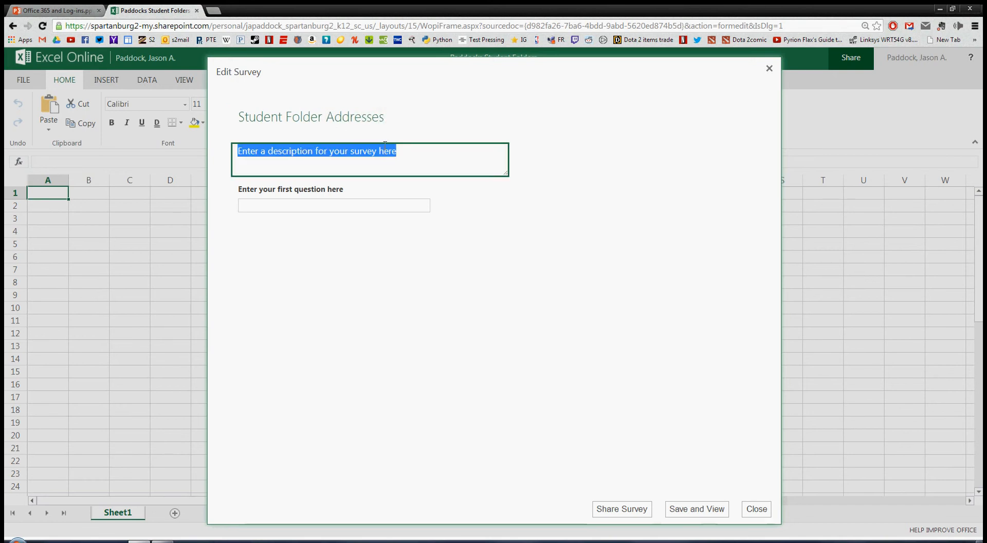
text(Plaease sbu)
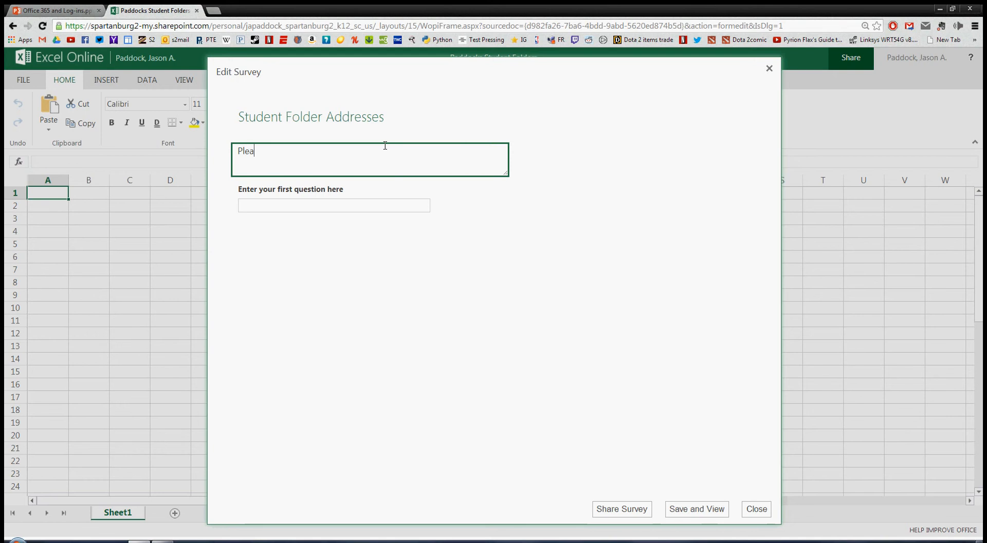
key(BackSpace)
key(BackSpace)
text(um)
key(BackSpace)
text(bmit the add)
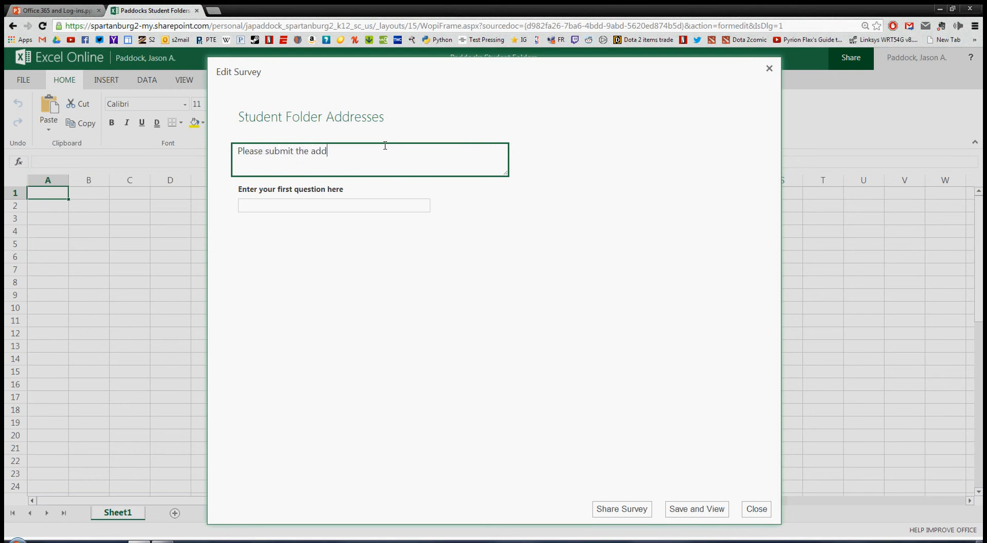
text(ress of your )
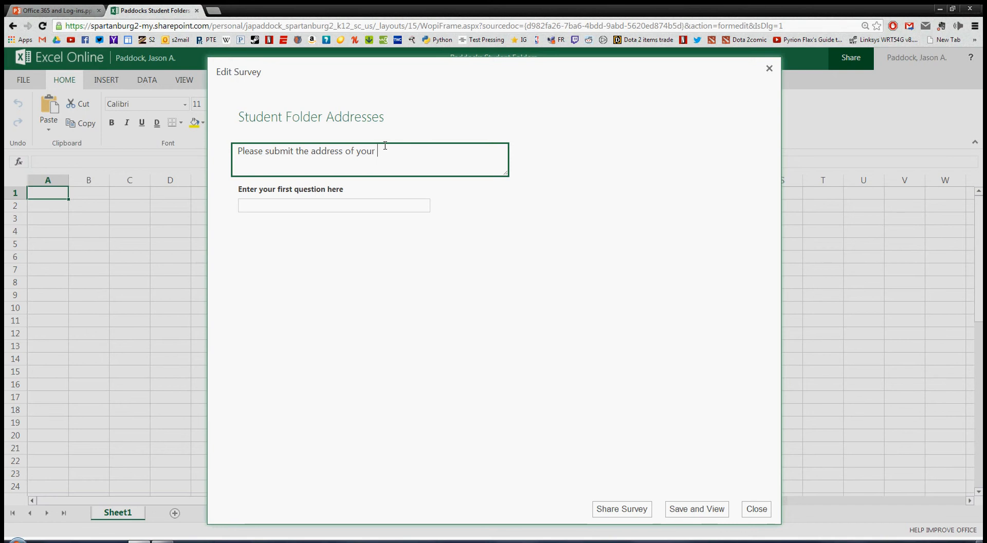
text(folder.)
click(361, 203)
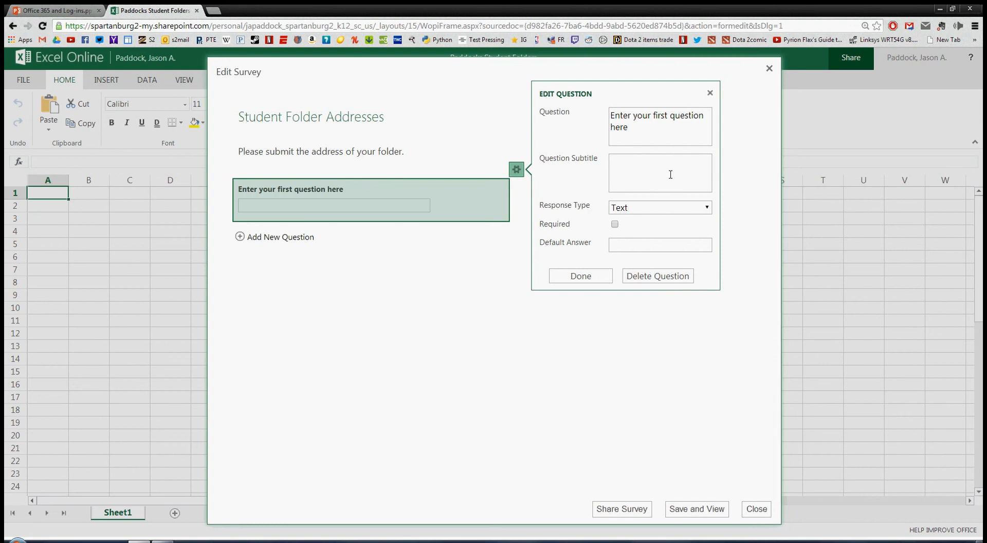
Word the first question 'Last name' with a required Text response.
click(648, 132)
drag(630, 129, 609, 116)
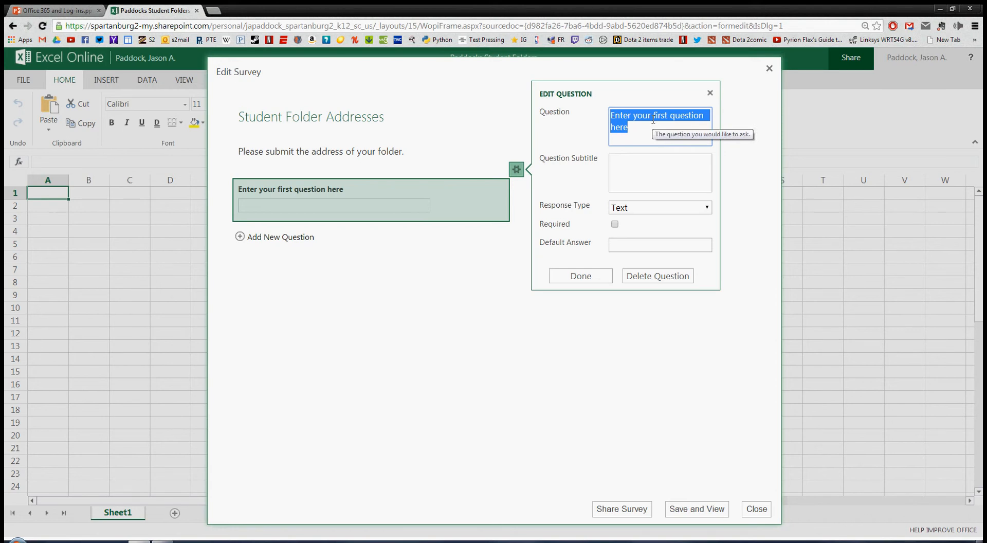
text(Last n)
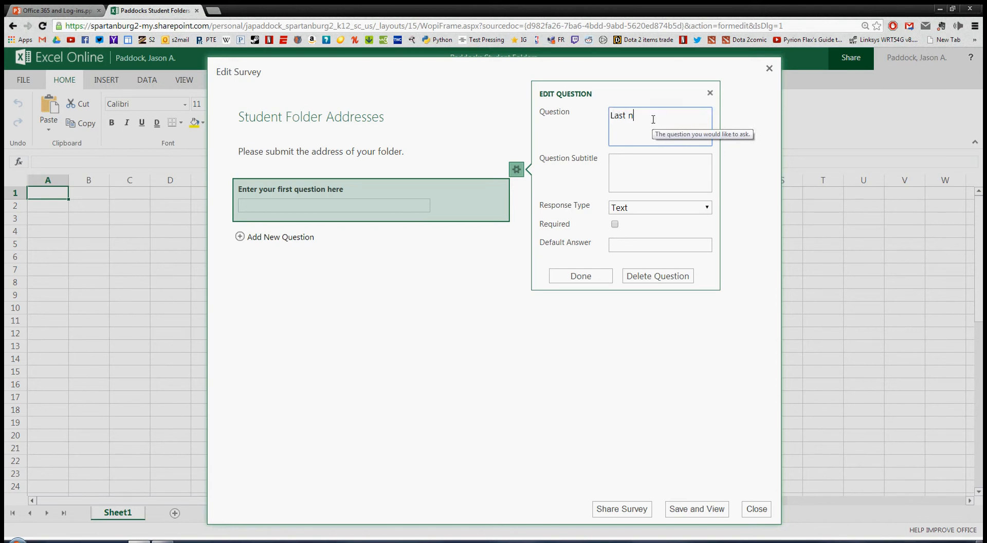
text(ame)
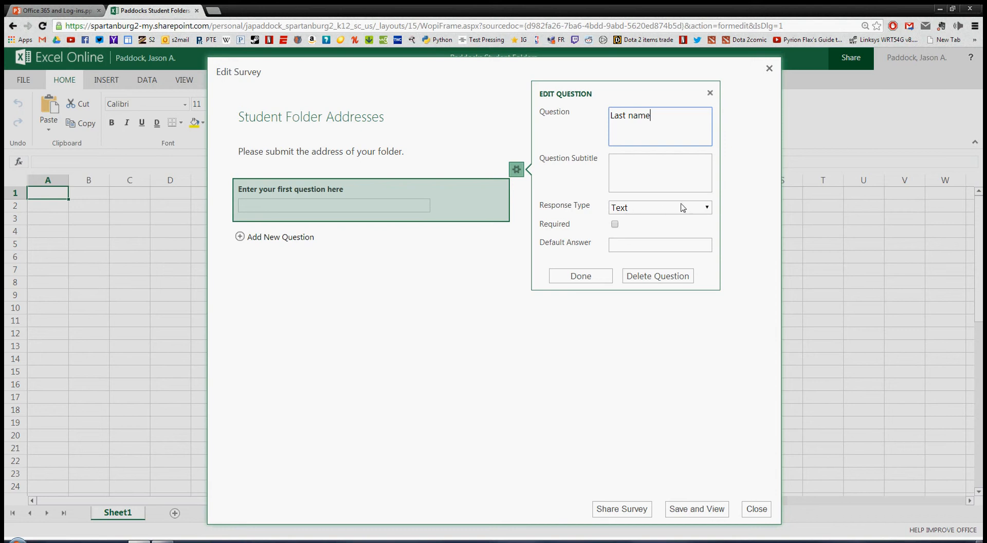
click(707, 207)
click(708, 207)
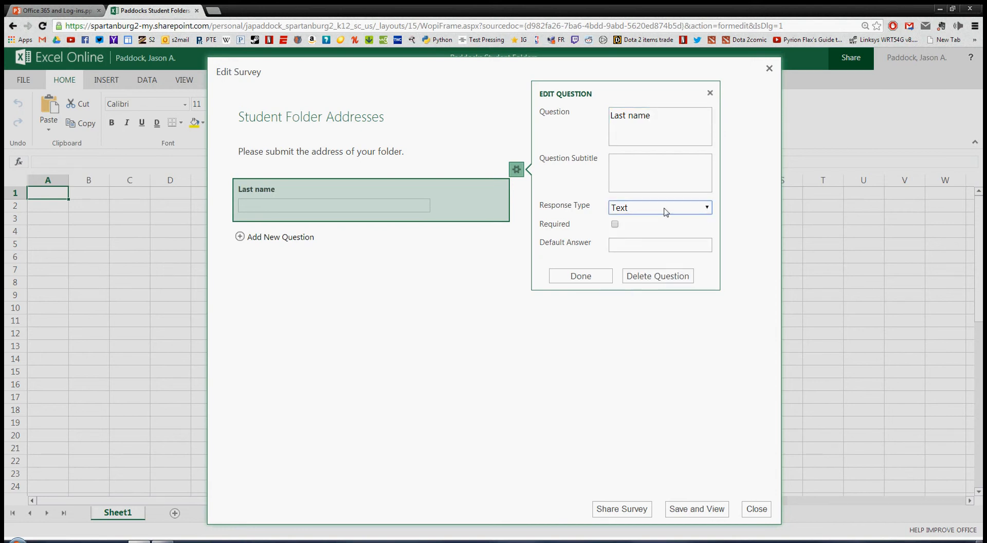
click(615, 225)
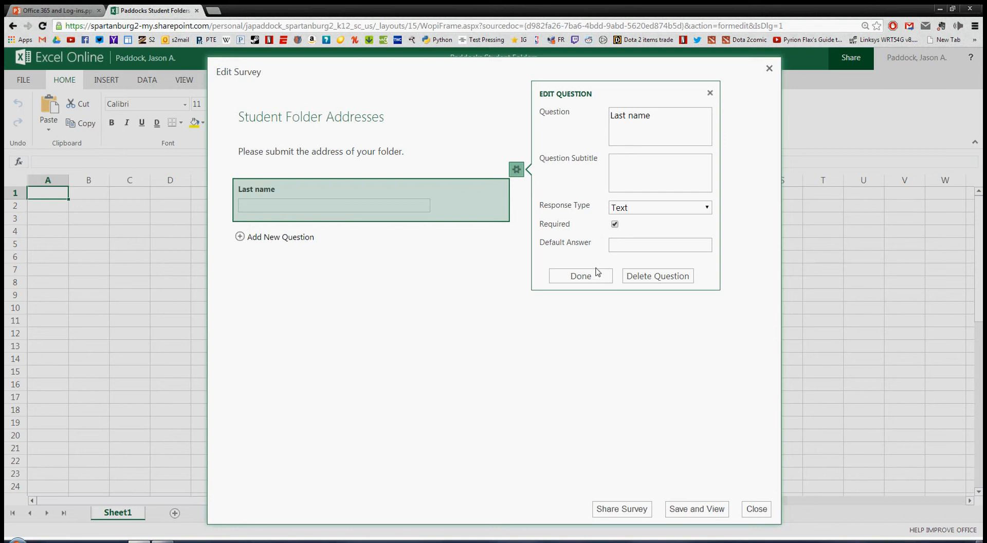
click(581, 276)
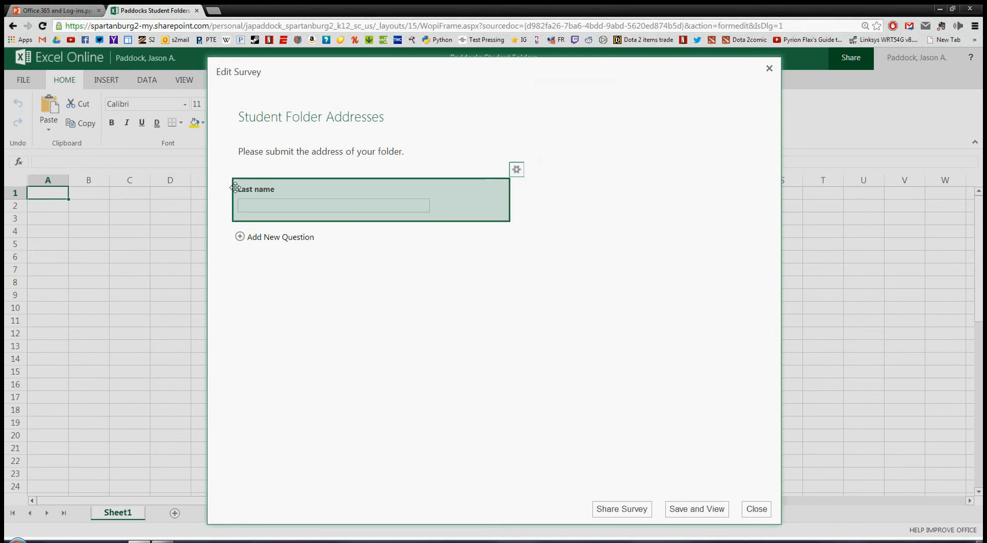
Add a second question worded 'First name'.
click(274, 237)
click(642, 157)
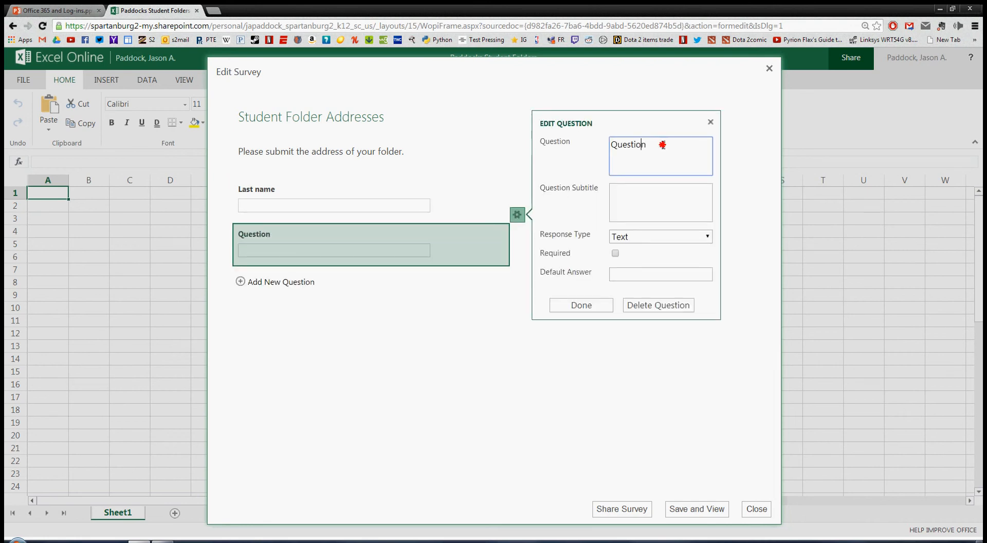
double_click(663, 145)
text(First Name)
click(638, 145)
key(BackSpace)
text(name)
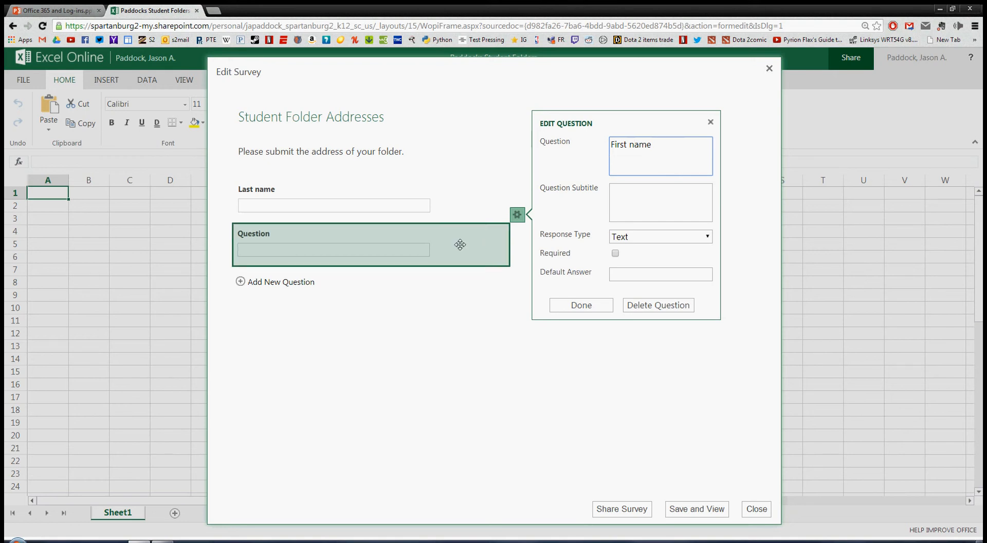
mouse_move(331, 225)
mouse_down()
mouse_move(316, 197)
mouse_move(331, 225)
mouse_up()
click(580, 305)
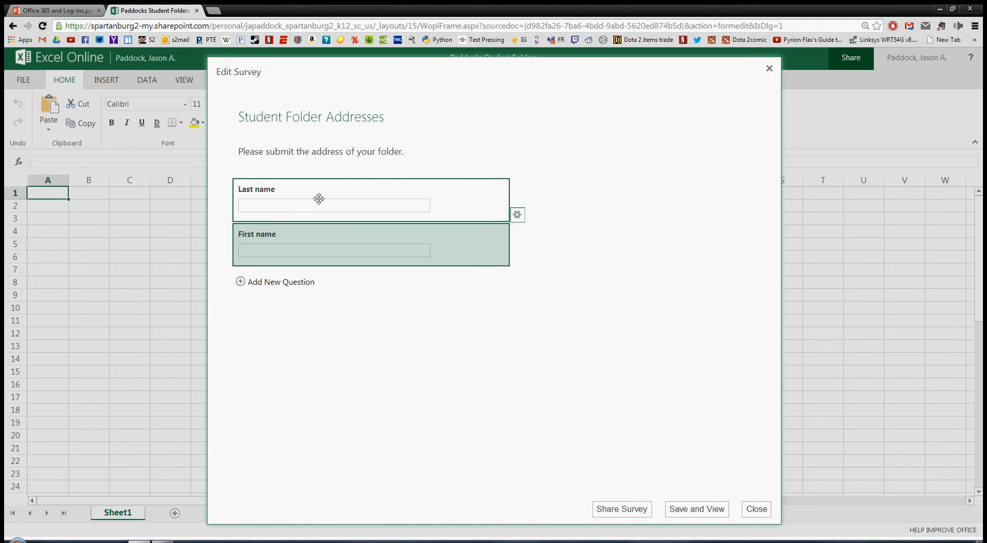
Add a third question worded 'Your folder address'.
click(265, 286)
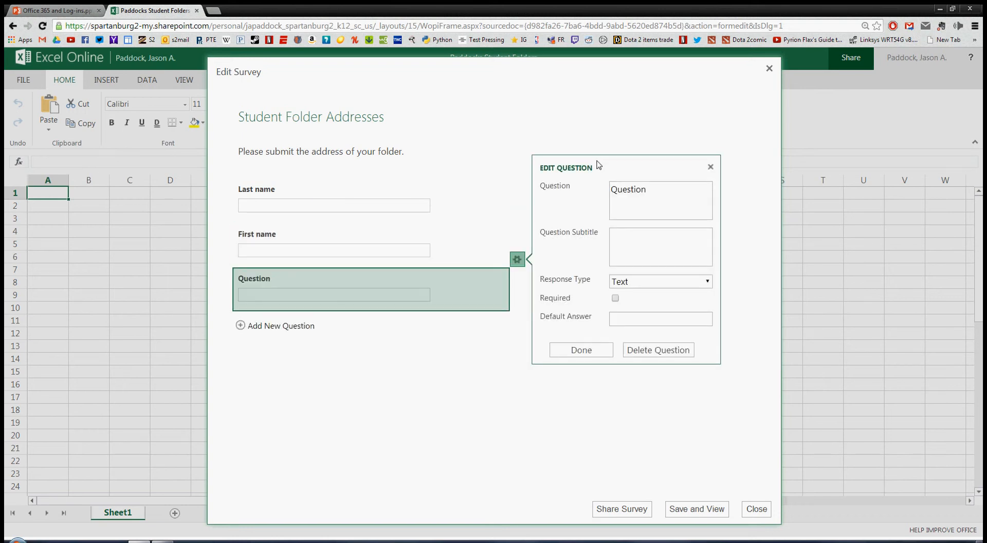
double_click(634, 199)
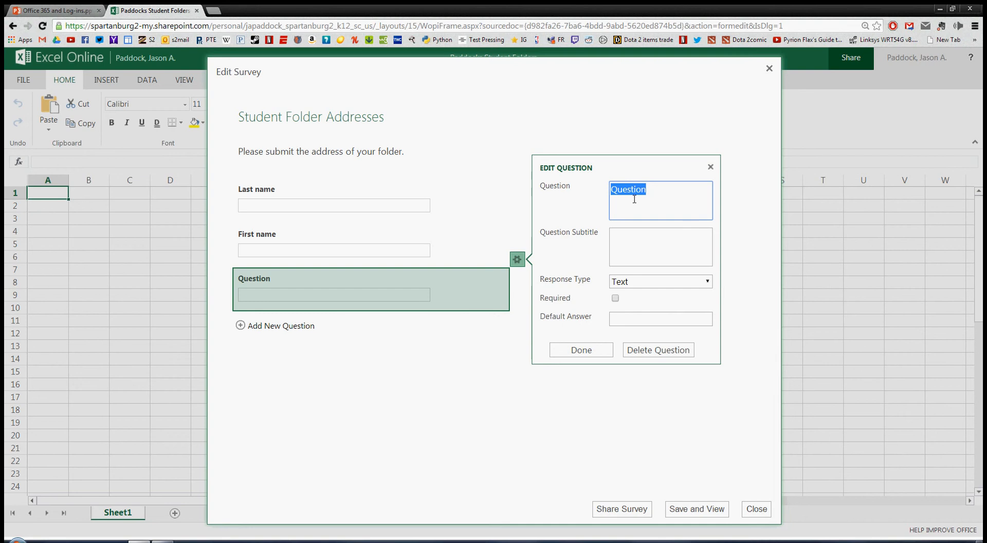
text(Your folder)
key(BackSpace)
key(BackSpace)
key(BackSpace)
key(BackSpace)
key(BackSpace)
key(BackSpace)
text(Fo)
key(BackSpace)
key(BackSpace)
text(folder)
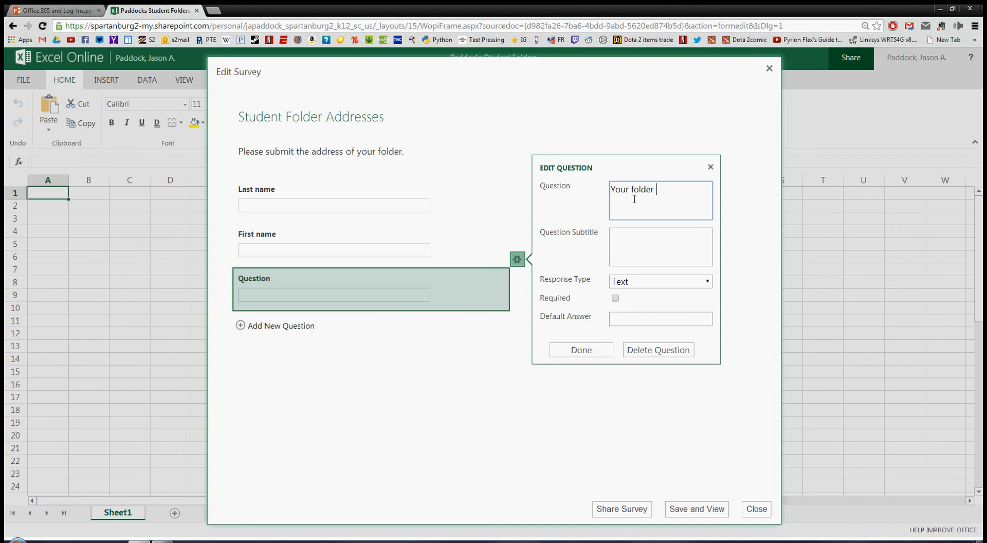
text( address)
Give it the subtitle 'Please paste your folder address we just copied into the space below.' and Paragraph Text answers.
click(632, 240)
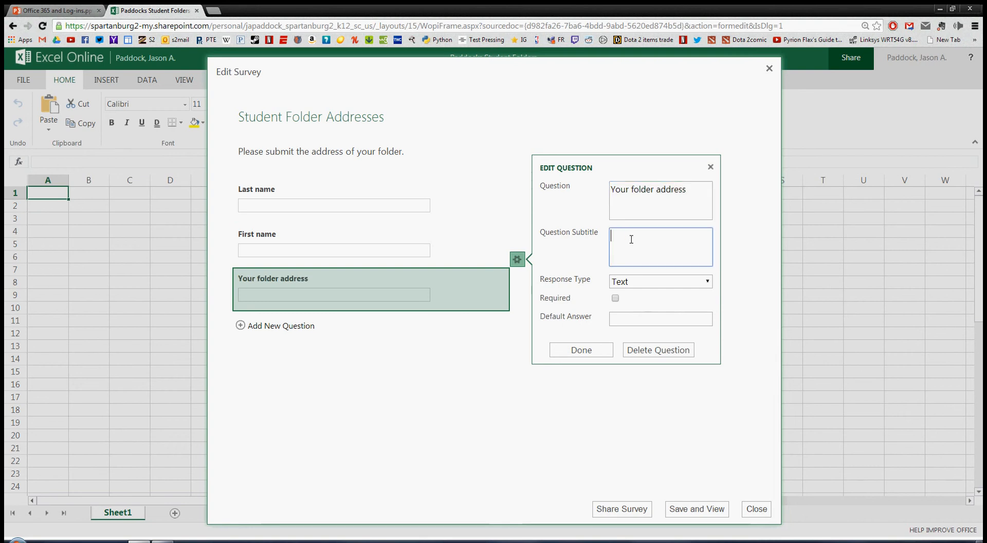
text(Please )
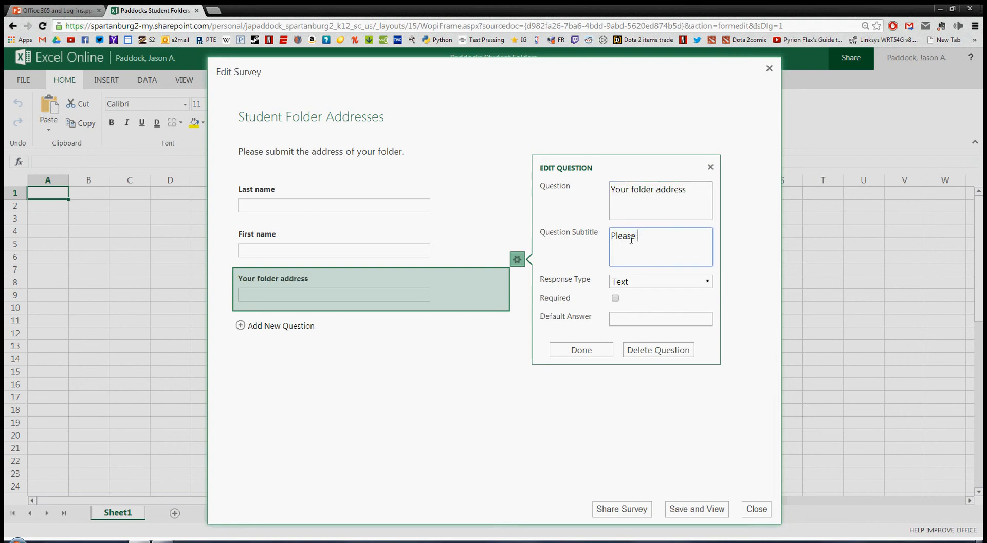
text(paste your folder address we j)
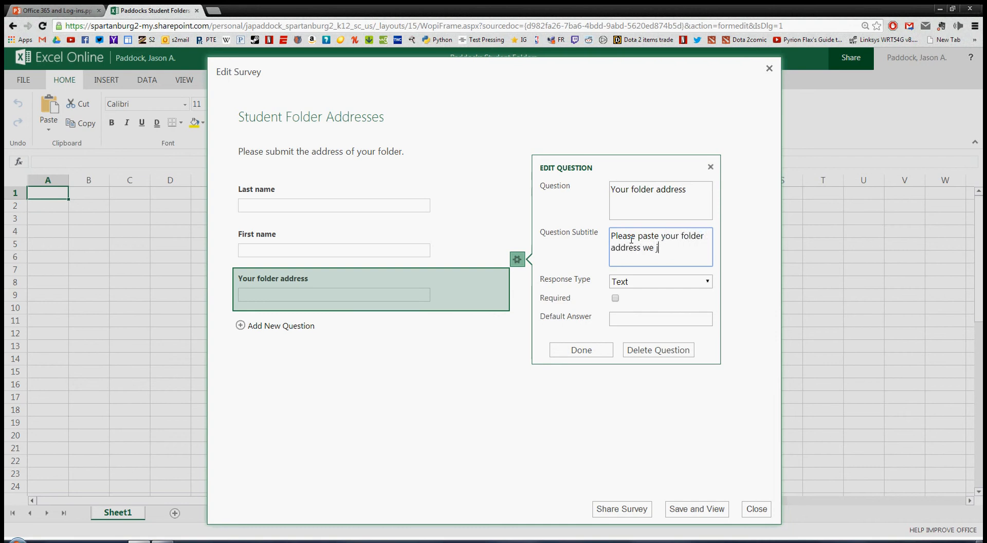
text(ust copied into the space beo)
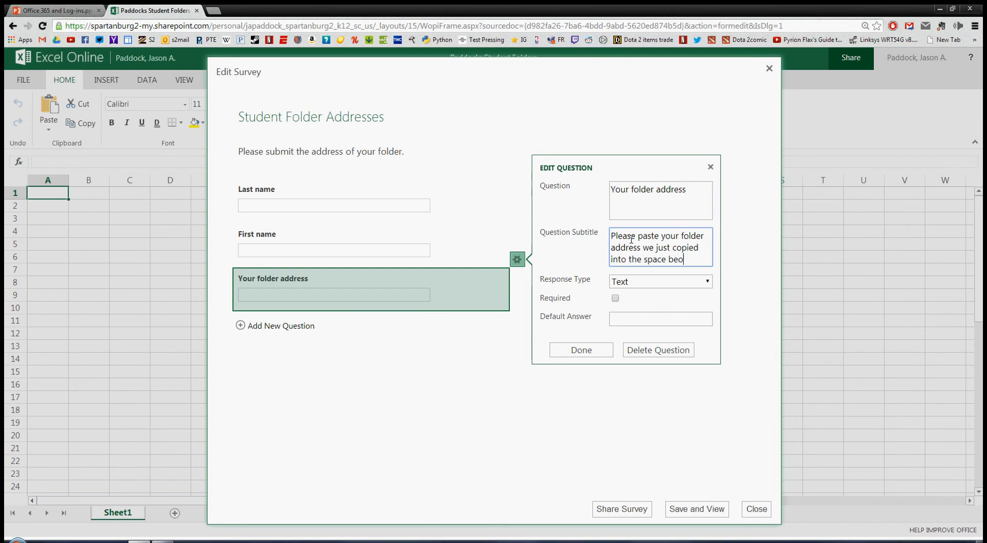
key(BackSpace)
text(low.)
click(709, 283)
click(685, 306)
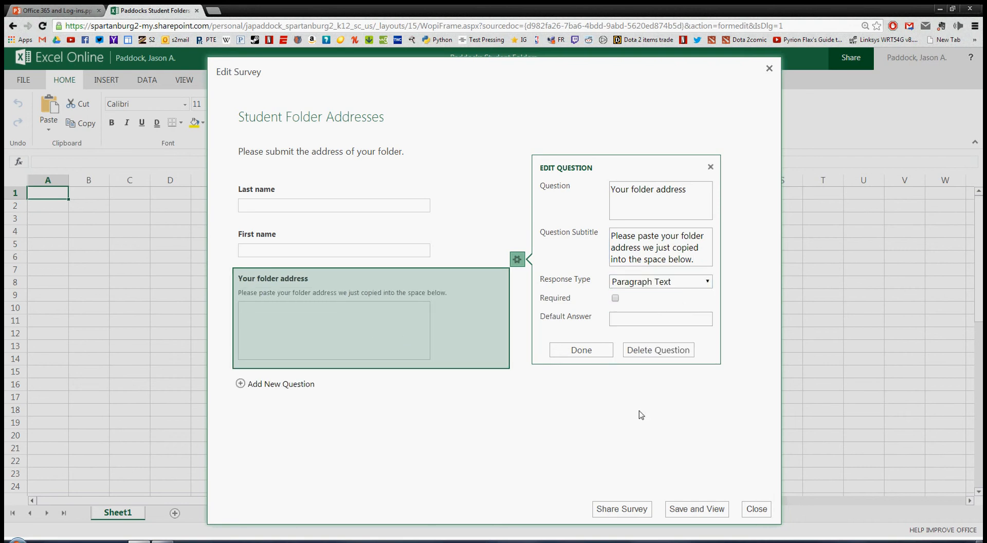
click(578, 351)
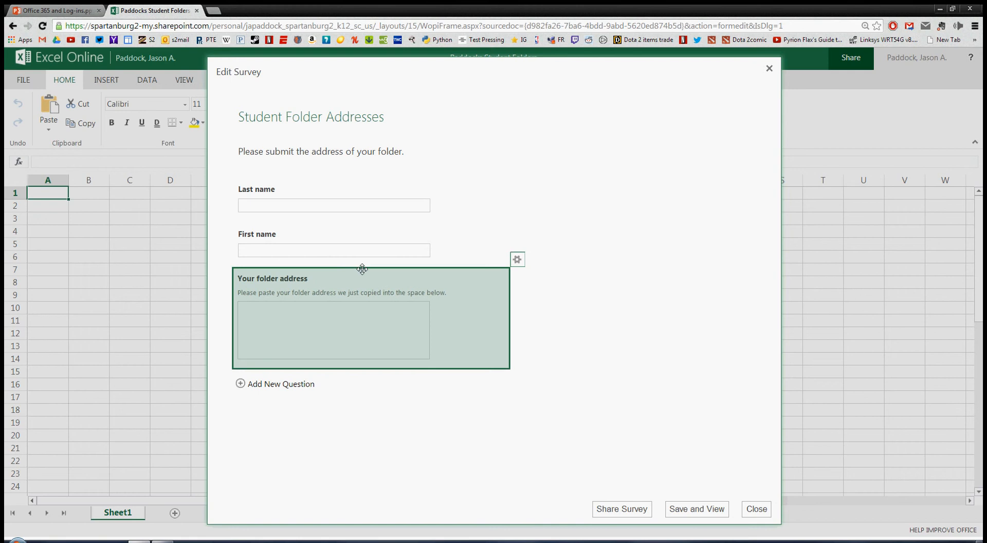
Mark the First name question required, then save and preview the survey.
click(469, 243)
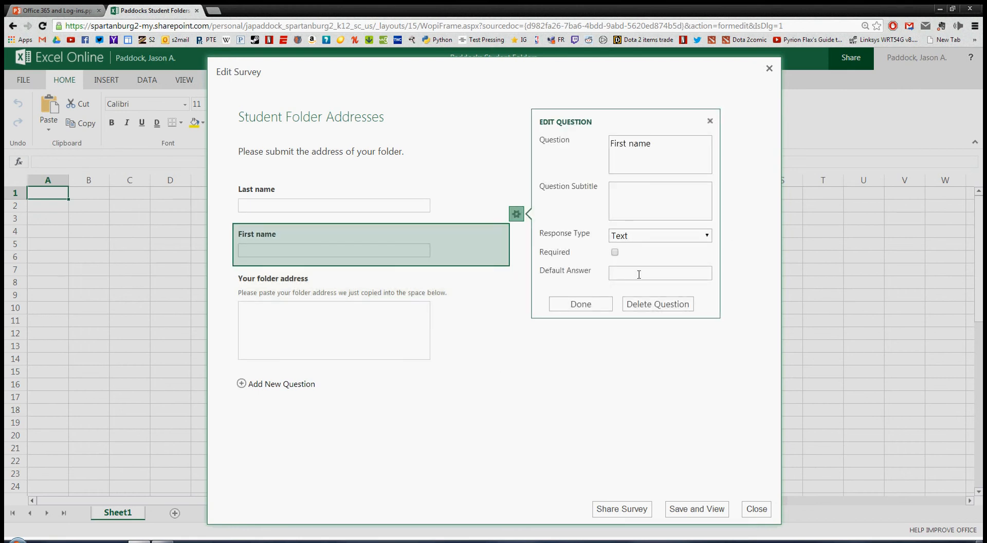
click(615, 252)
click(593, 301)
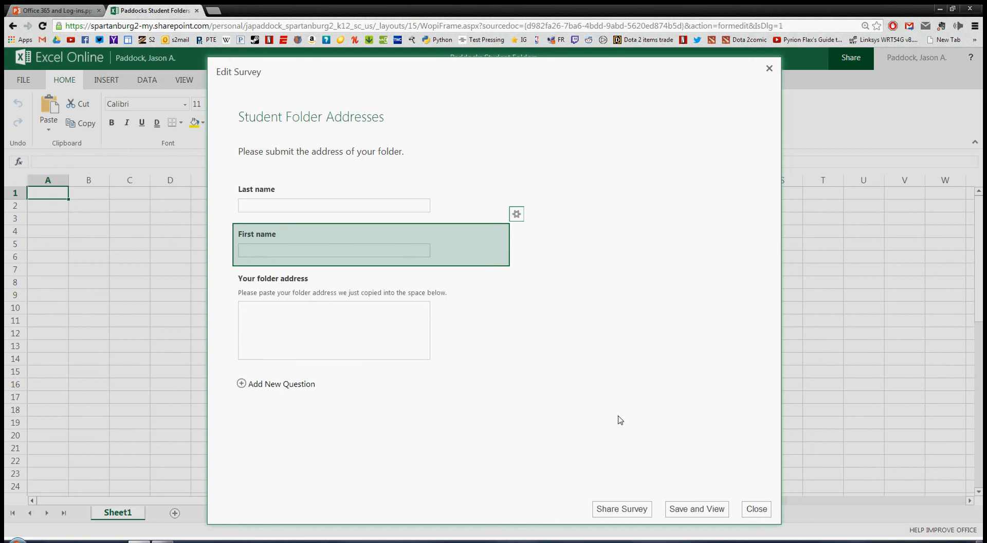
click(691, 510)
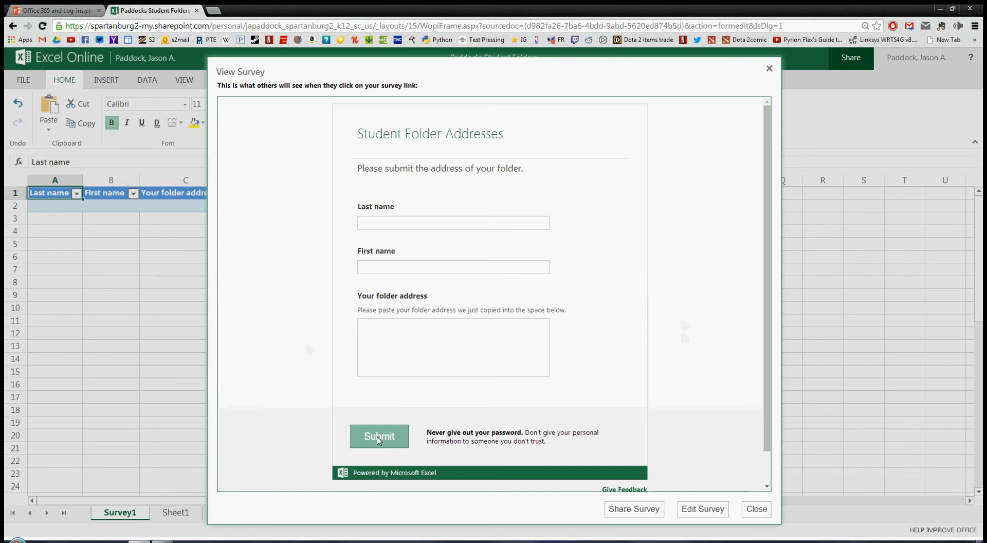
Copy the survey's share link and go back to the OneDrive Documents library.
click(633, 510)
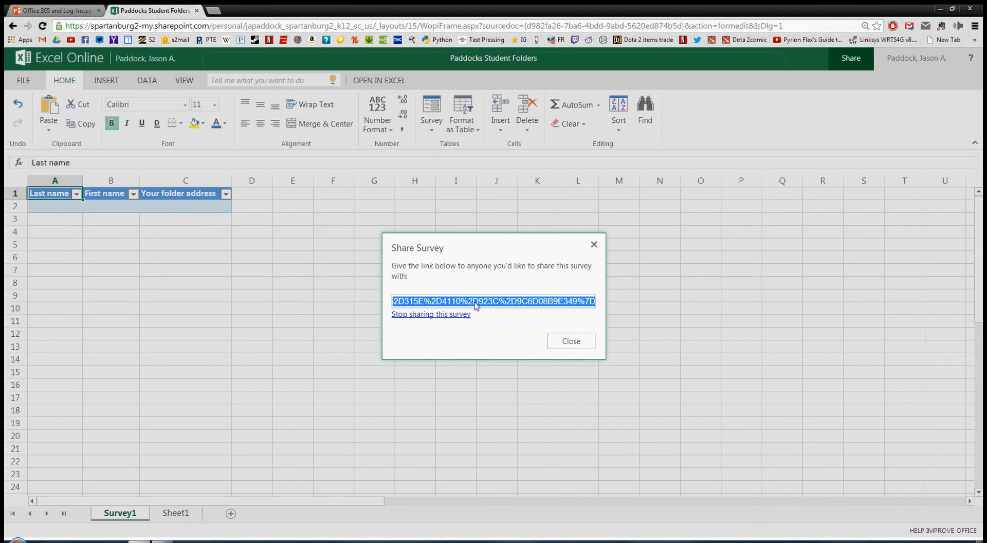
click(566, 343)
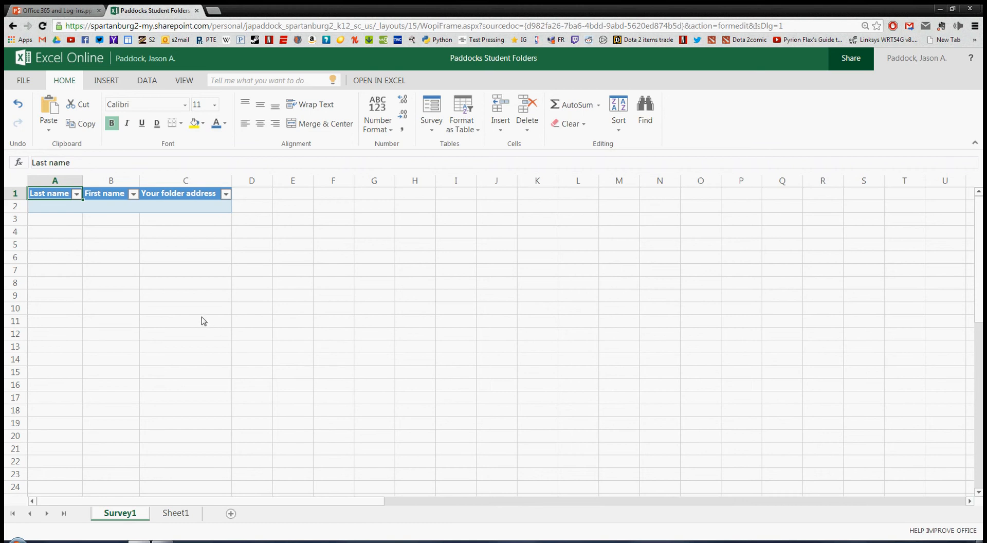
click(147, 61)
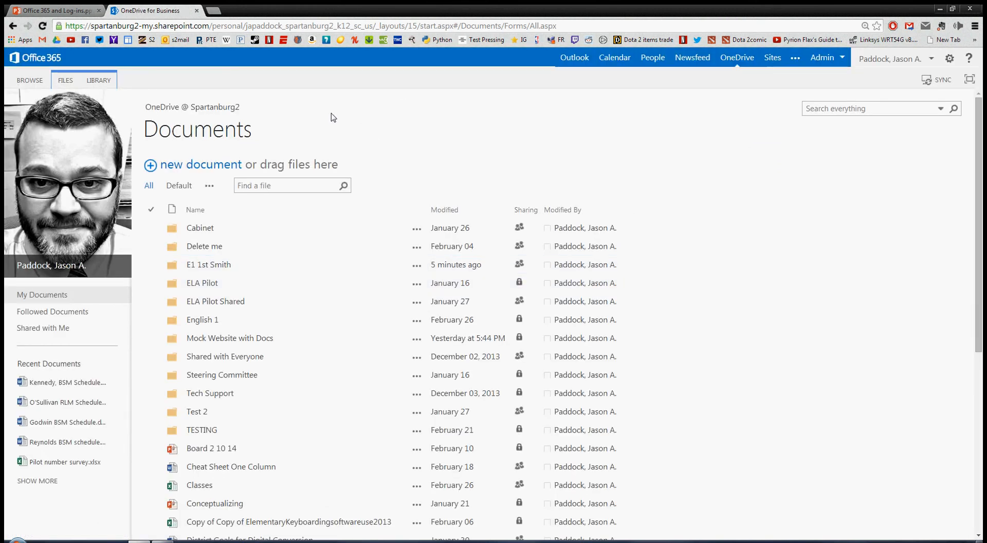
Load tinyurl.com in a new browser tab.
click(212, 10)
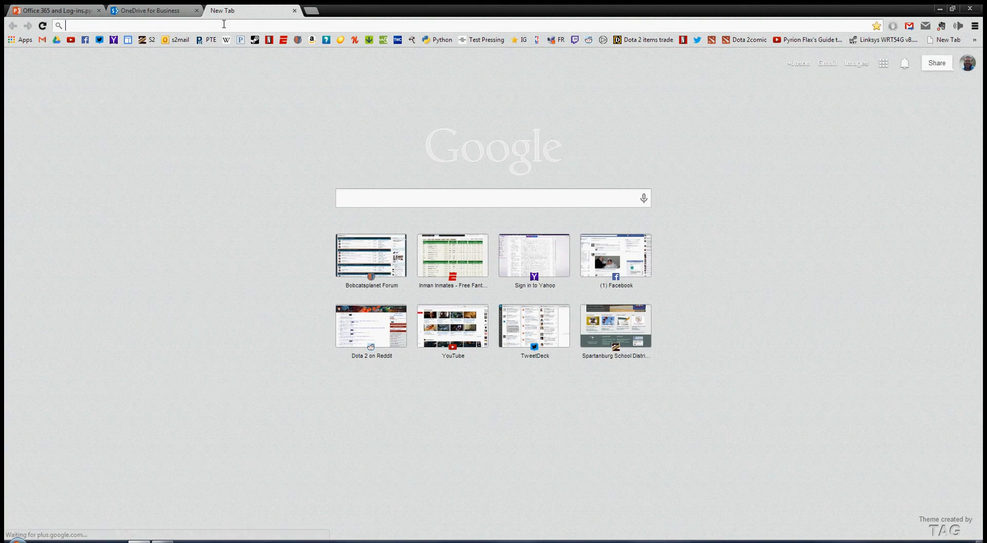
text(tinyurl.com)
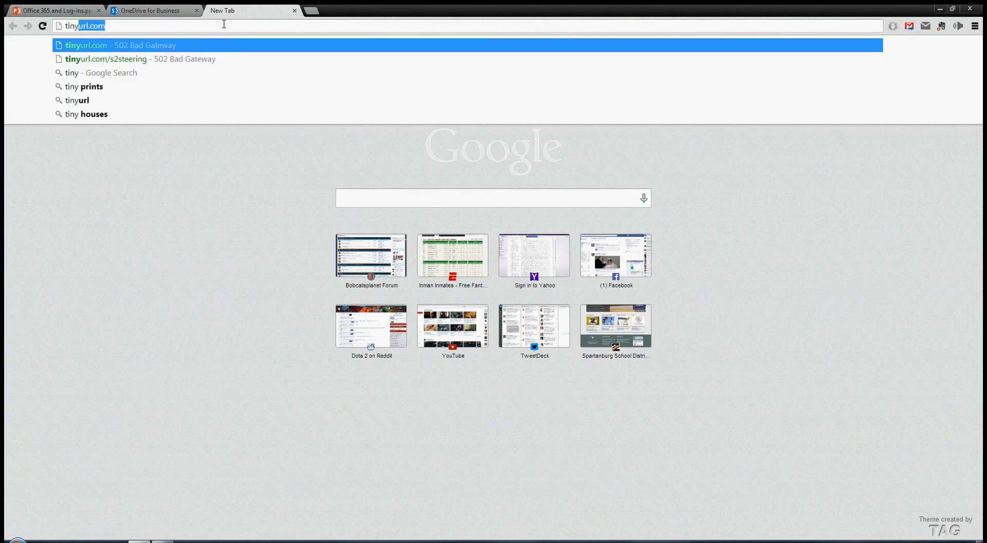
key(Return)
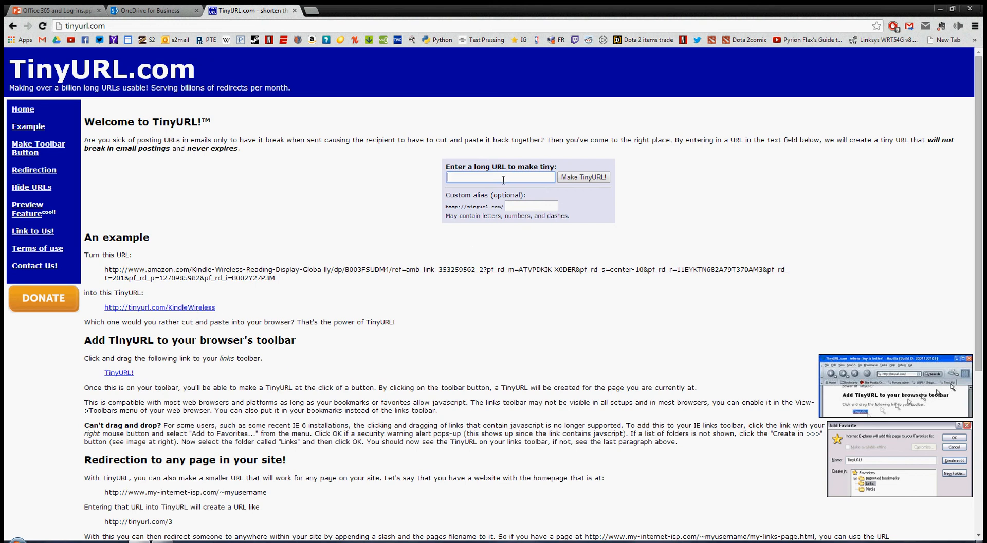
Shorten the pasted survey share link with a custom alias and copy the new tinyurl.com address.
key(ctrl+v)
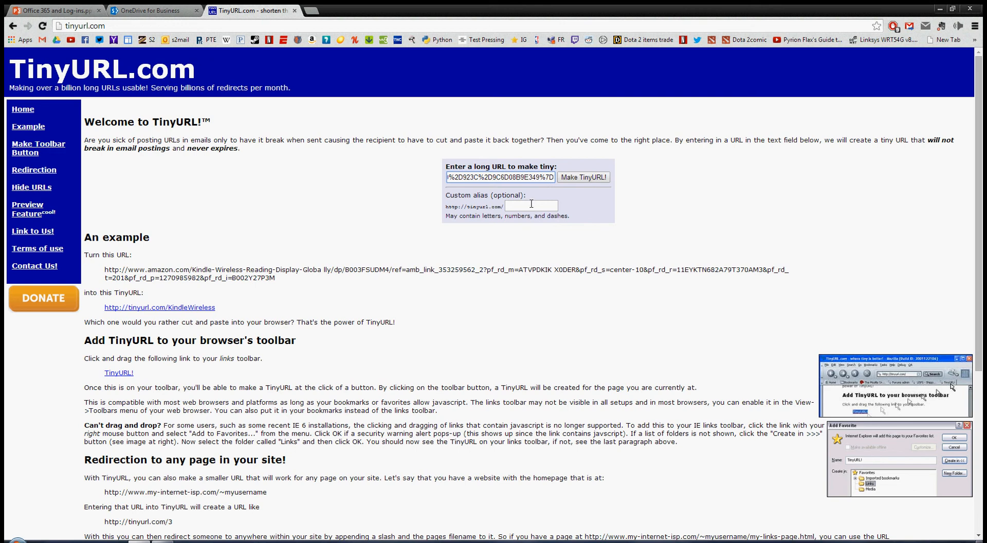
click(531, 204)
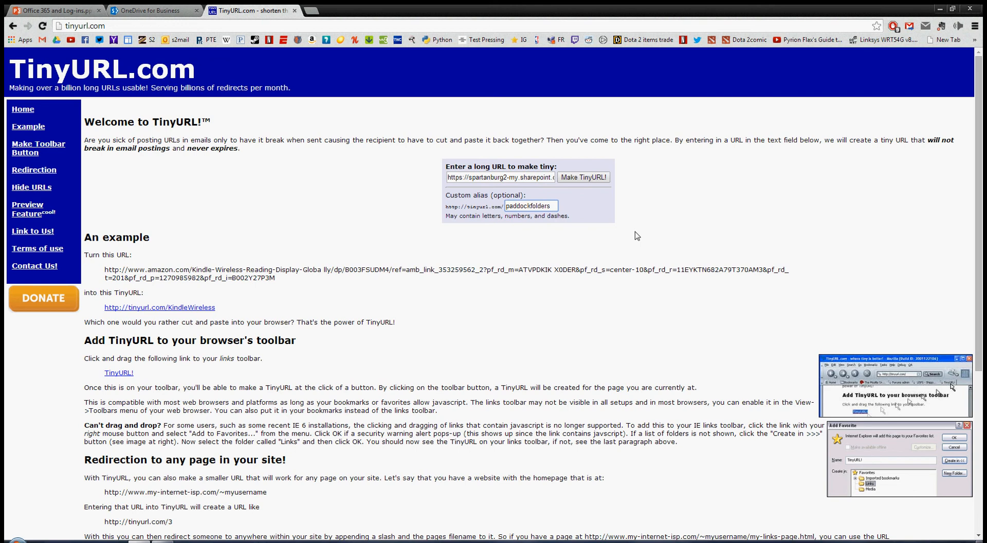
click(583, 177)
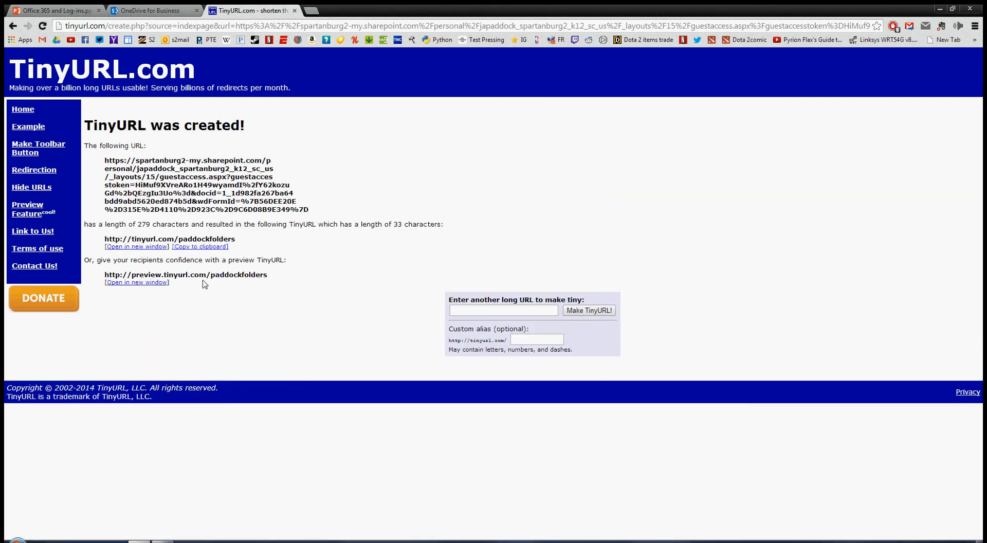
drag(270, 279, 187, 278)
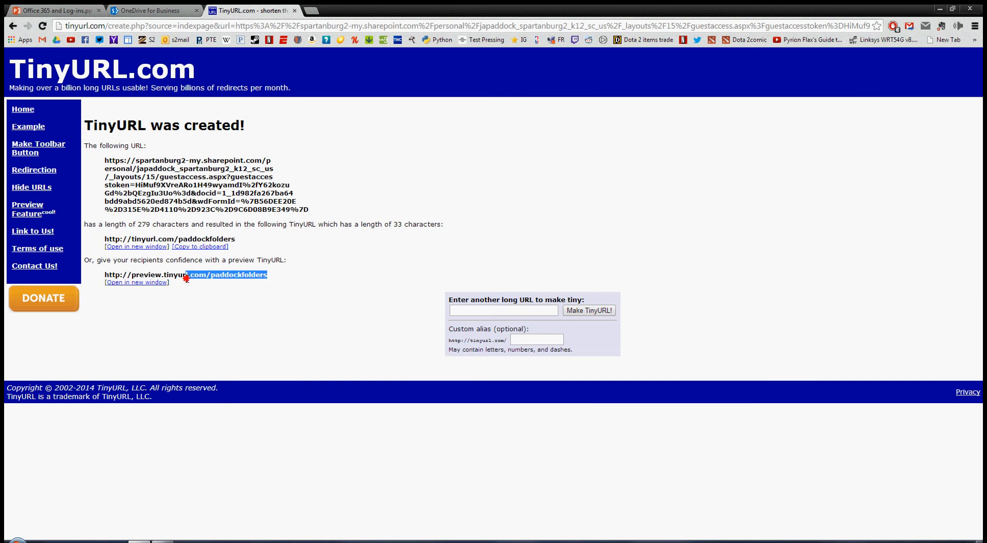
drag(240, 238, 127, 237)
key(ctrl+c)
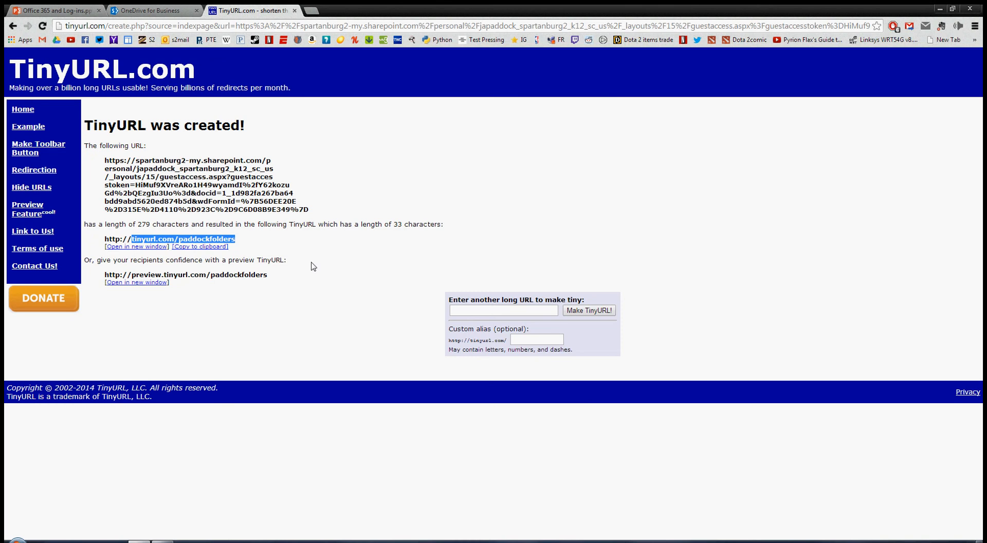
click(311, 11)
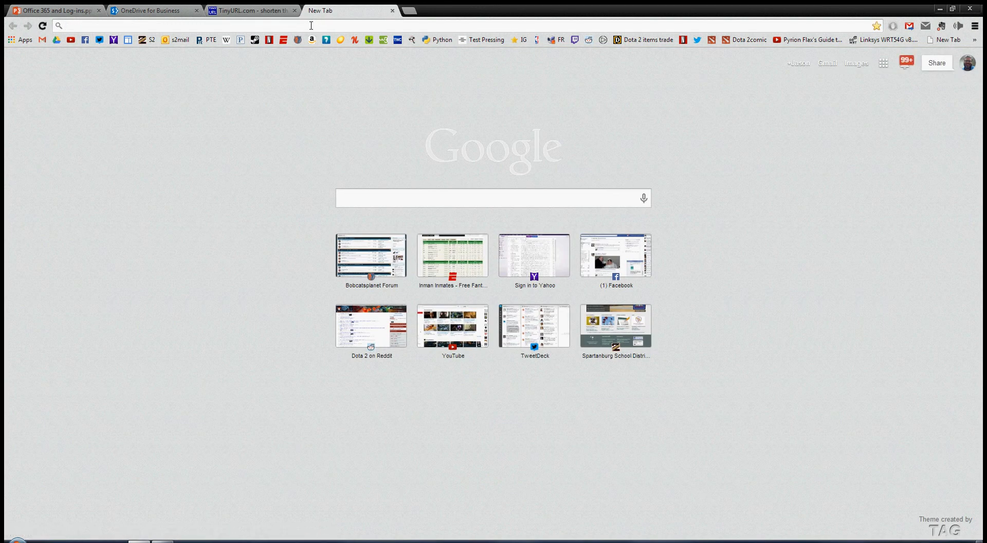
Test the tinyurl.com/paddockfolders short link and confirm it opens the Student Folder Addresses survey.
key(ctrl+v)
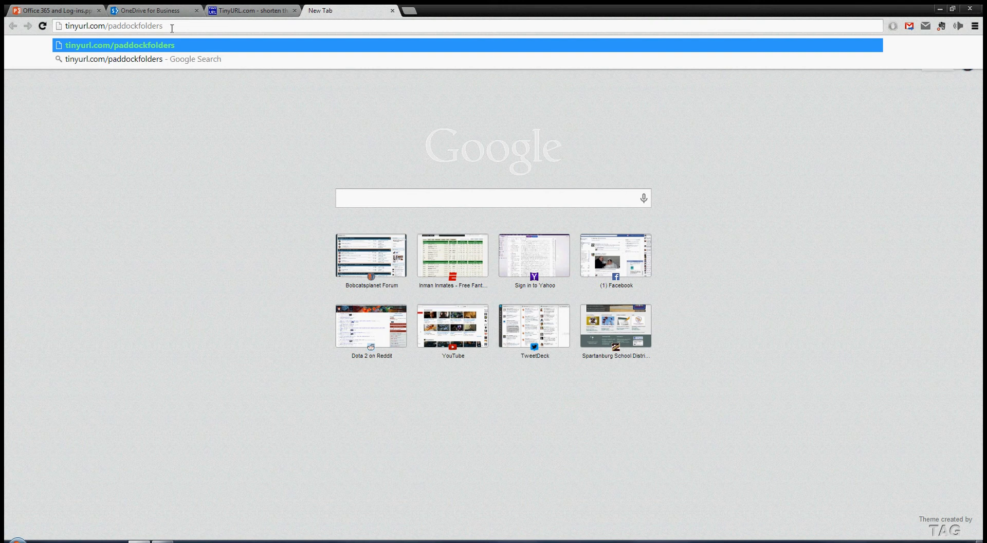
key(Return)
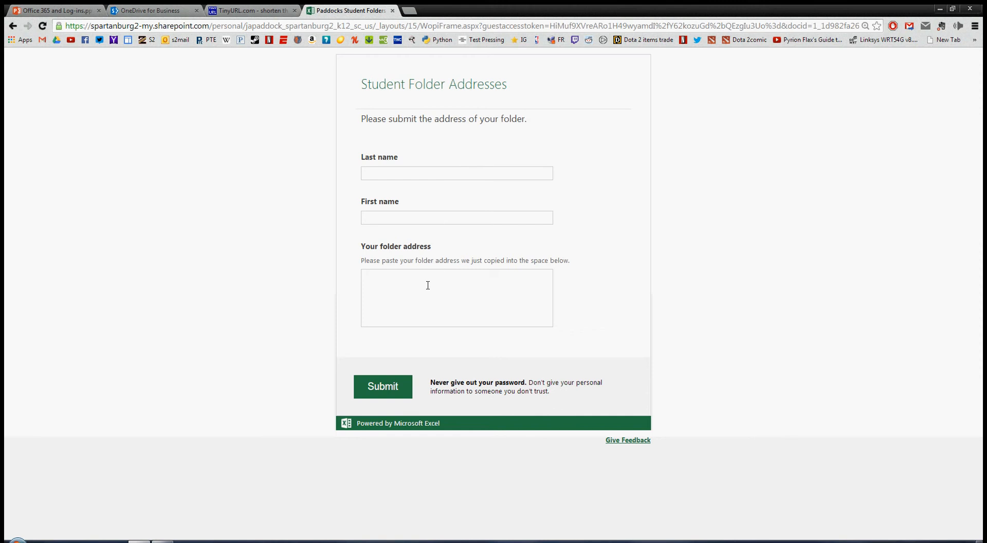
click(150, 11)
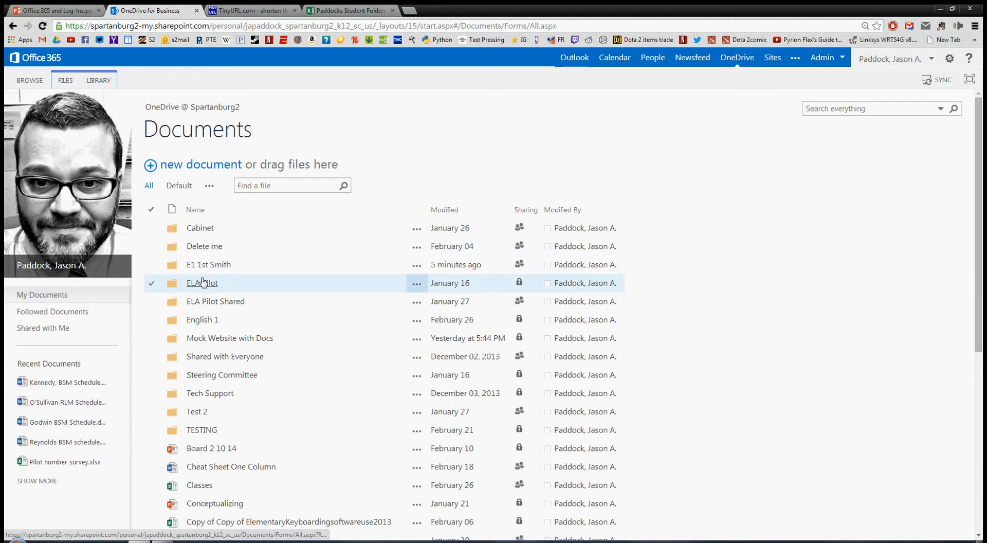
Open the empty E1 1st Smith folder and select its full web address.
click(416, 267)
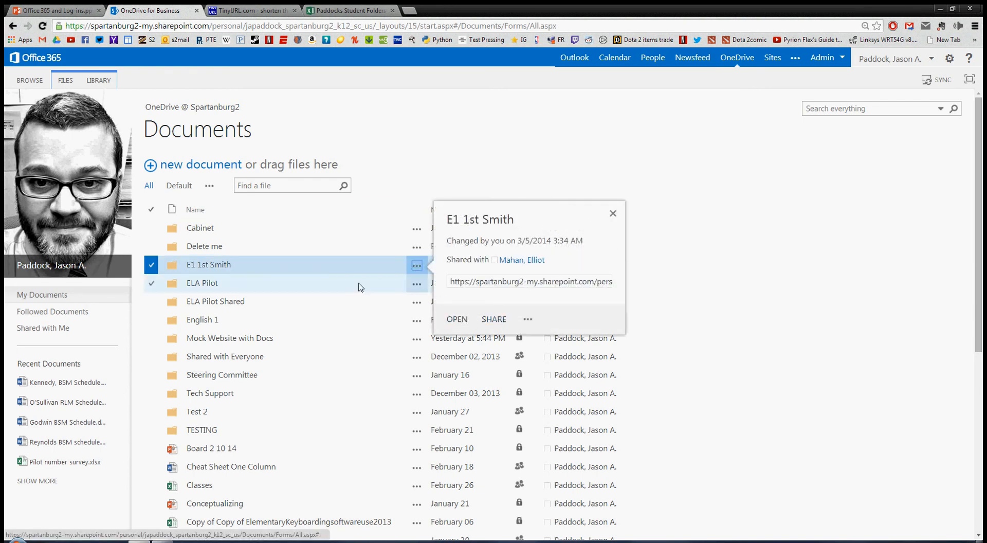
click(217, 267)
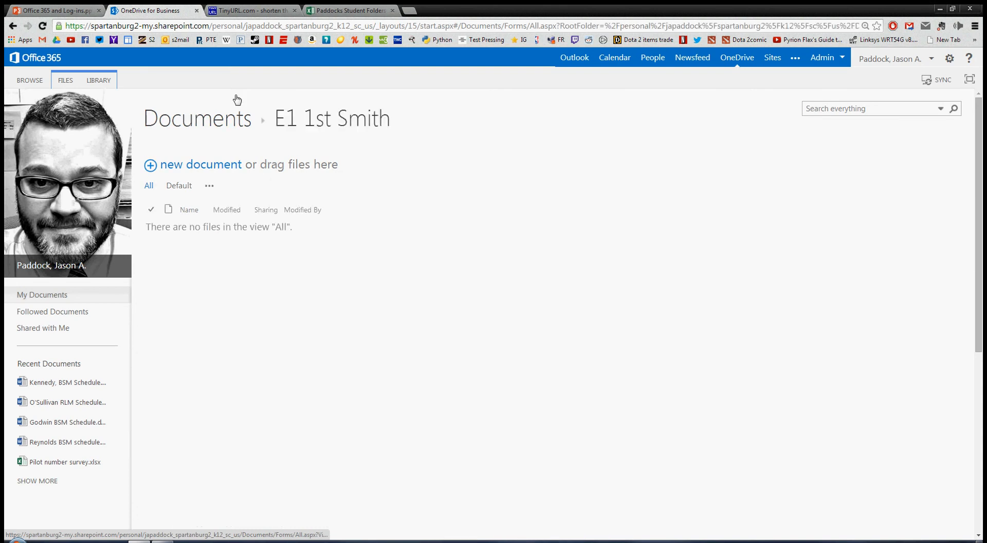
click(252, 25)
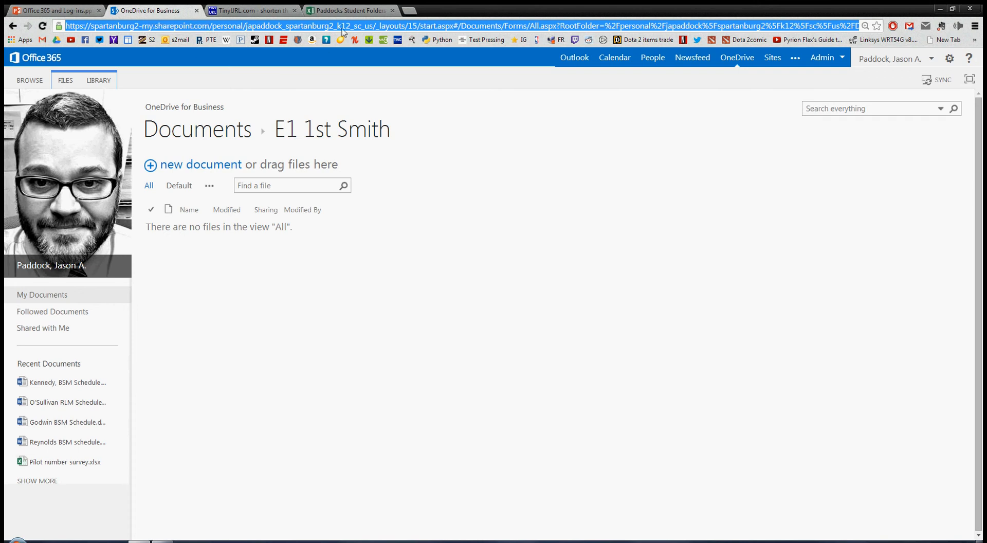
click(345, 11)
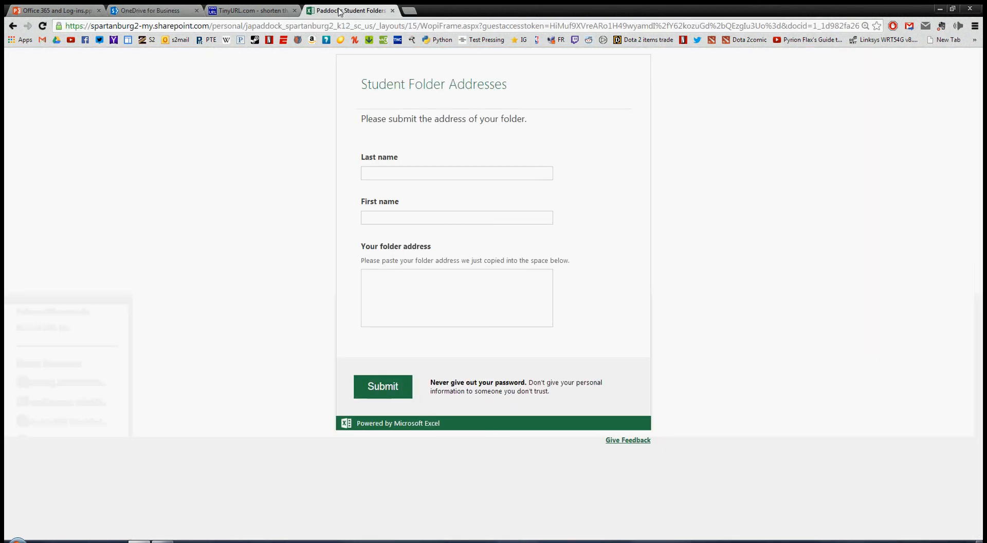
Fill in the student's last name and first name on the survey form.
click(395, 173)
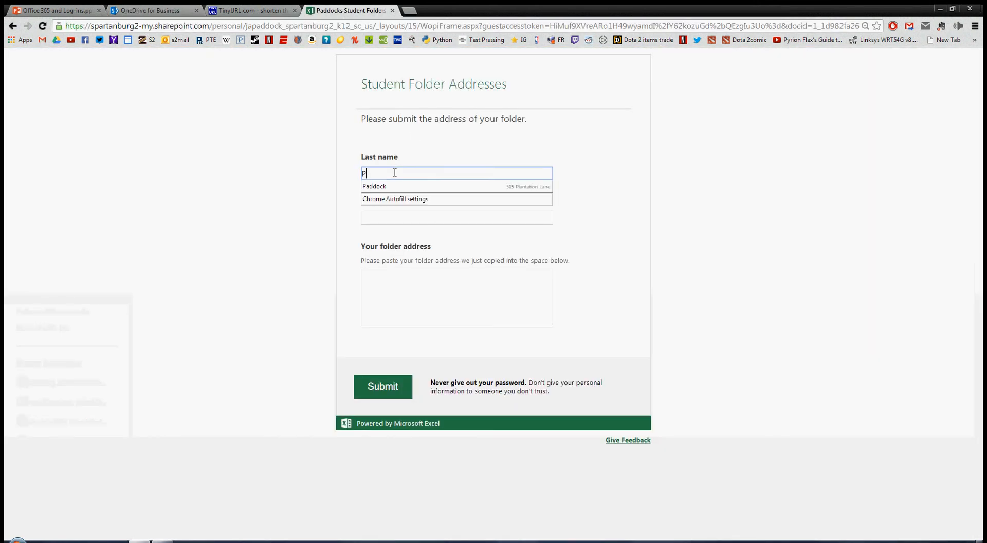
key(Tab)
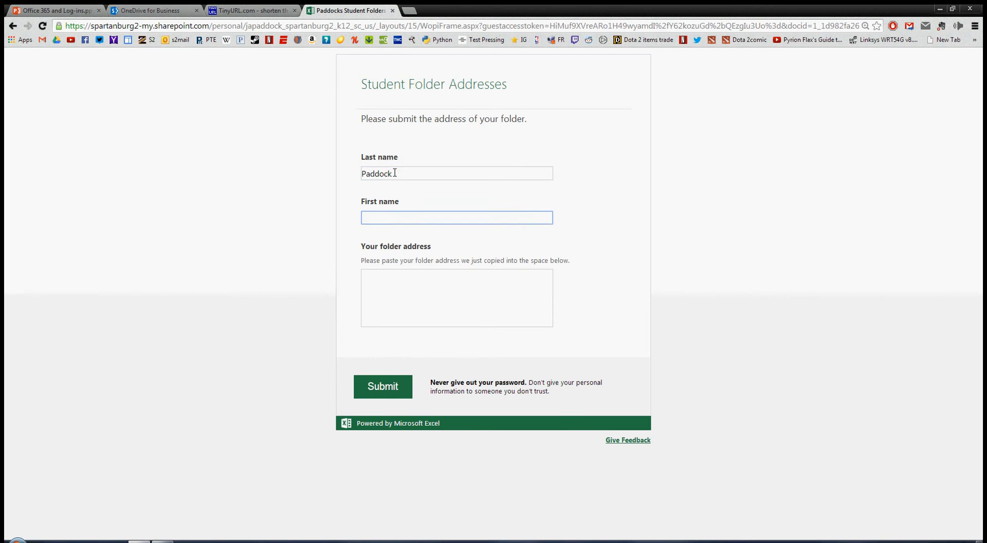
Paste the short link into the folder address box, then clear it again.
click(445, 304)
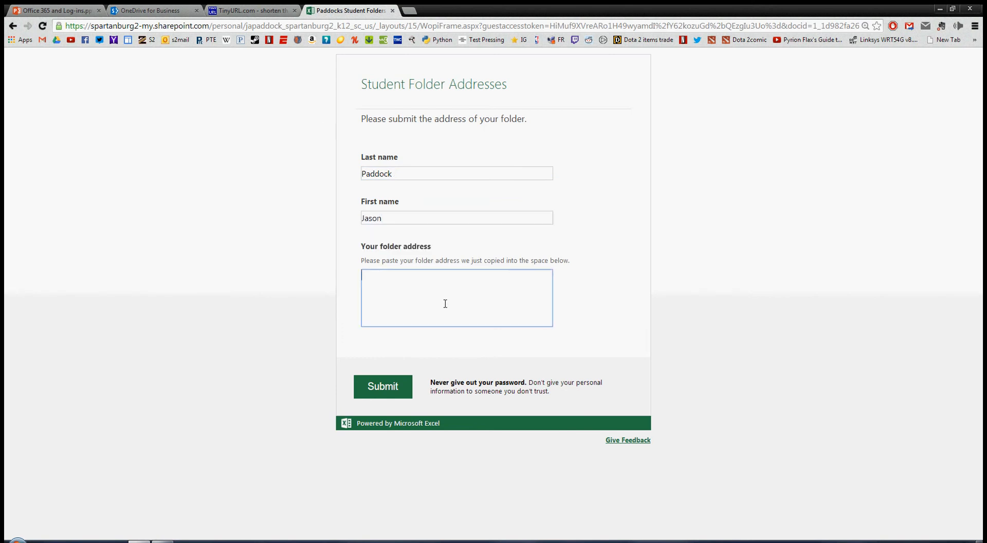
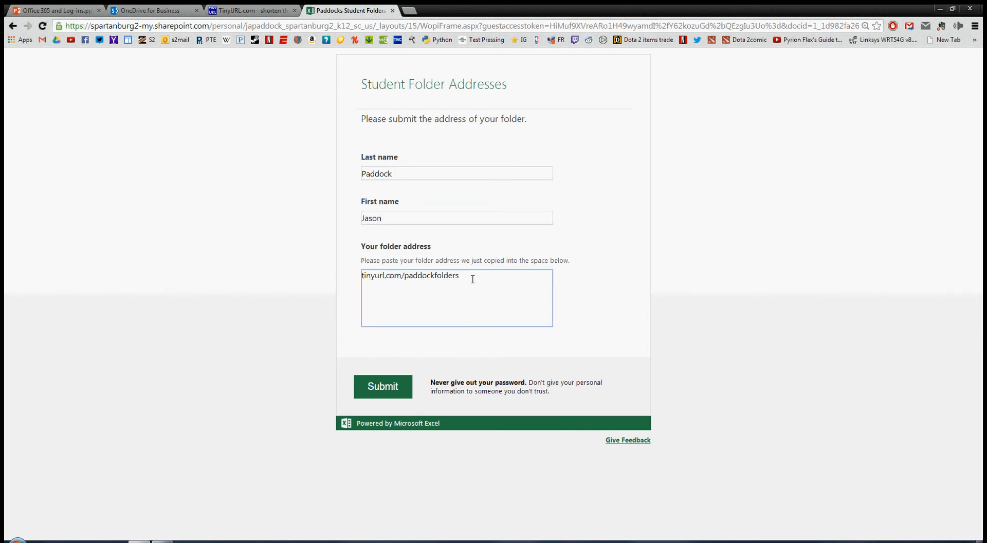
drag(472, 279, 278, 271)
key(BackSpace)
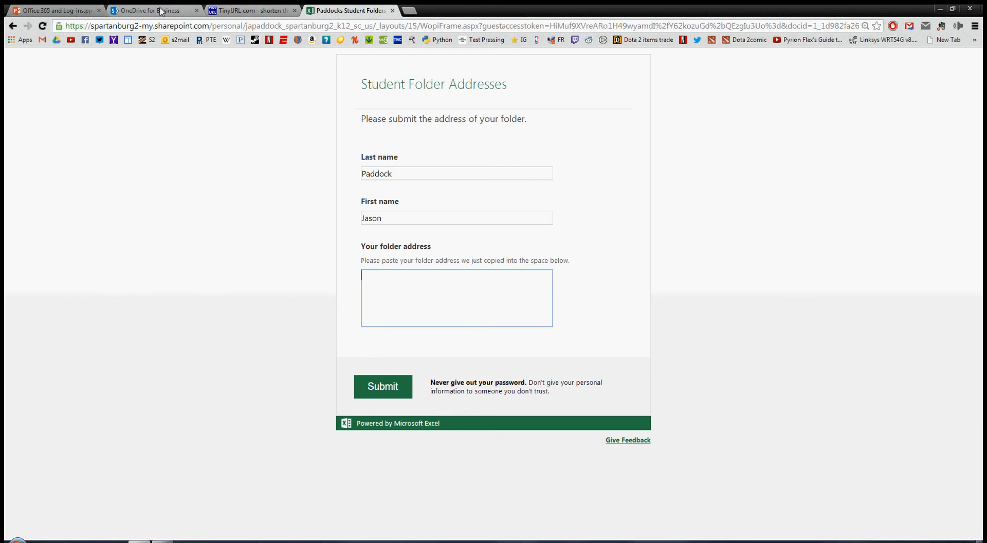
click(161, 11)
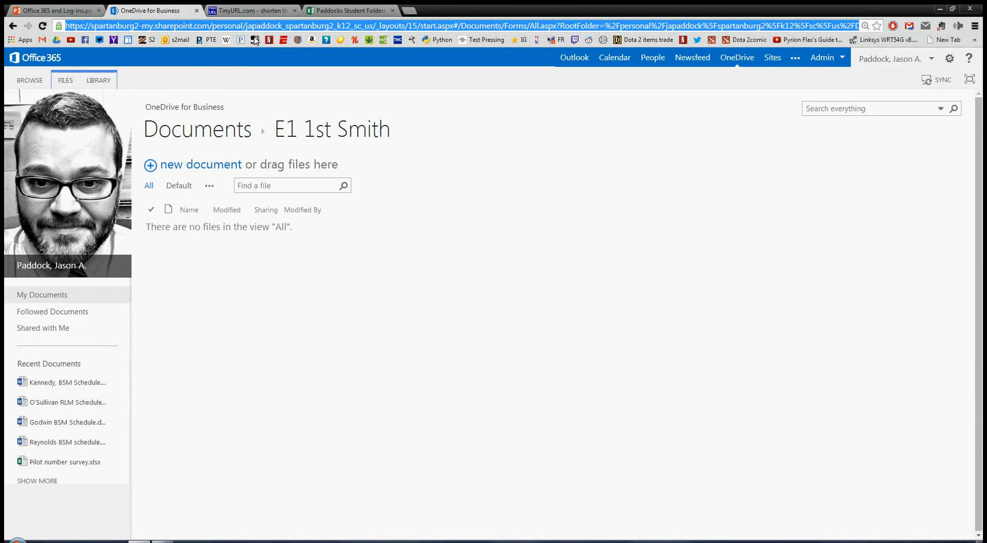
Reopen the E1 1st Smith folder via the spartanburg2.sharepoint.com Team Site and select its address.
click(197, 11)
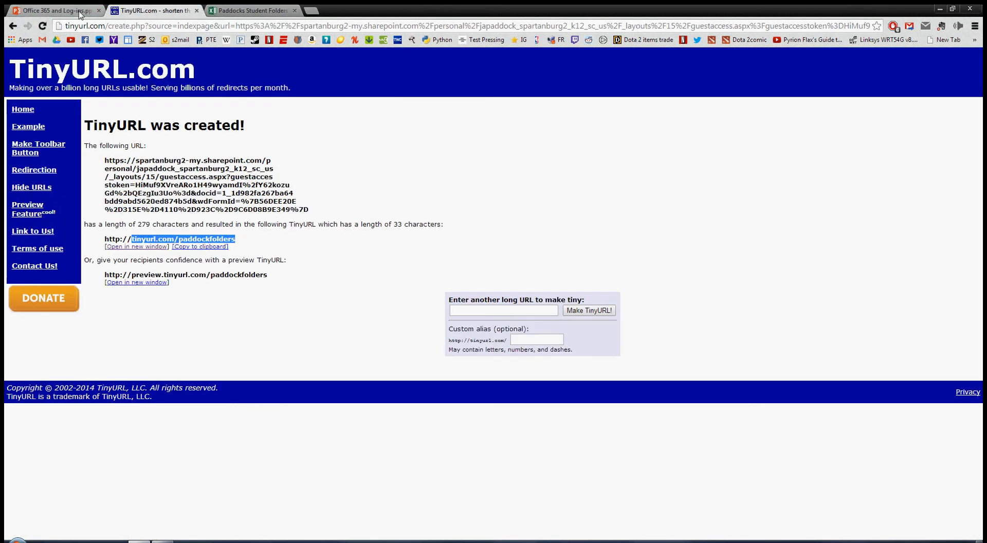
click(310, 10)
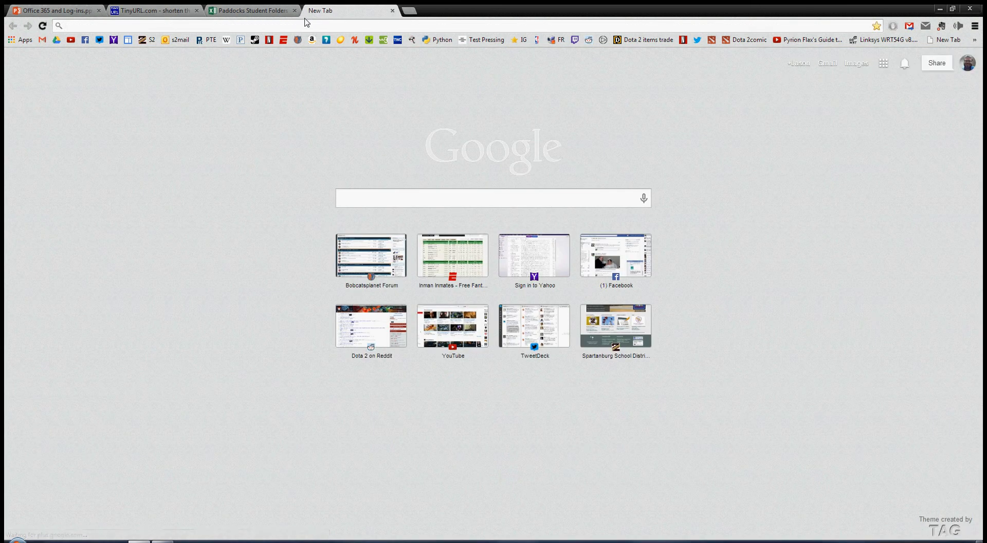
text(spartanburg2.)
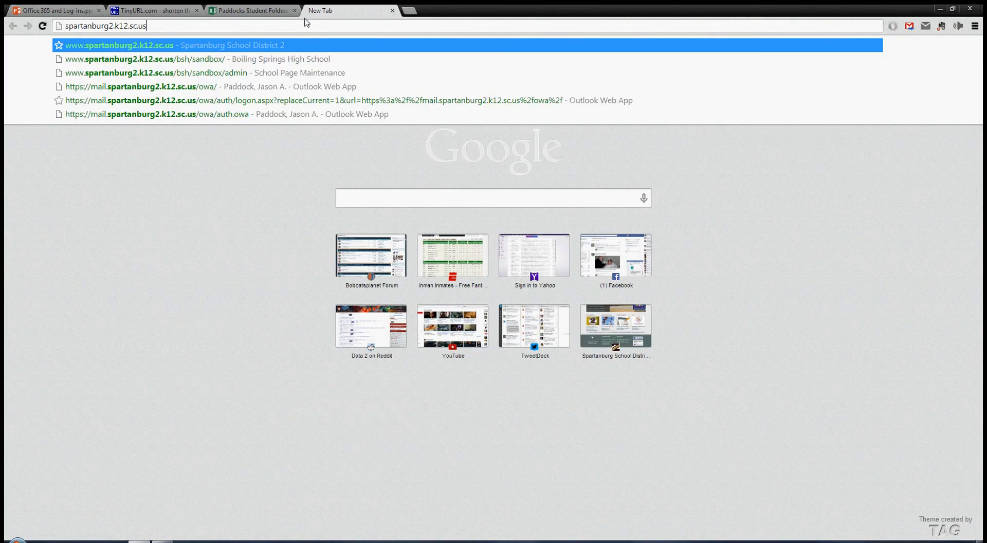
text(sharepoint)
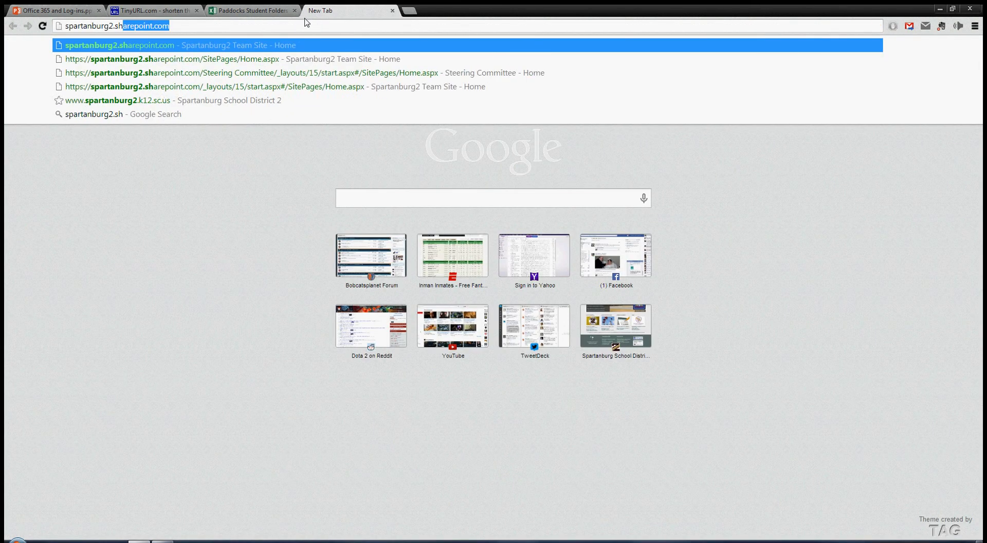
key(Return)
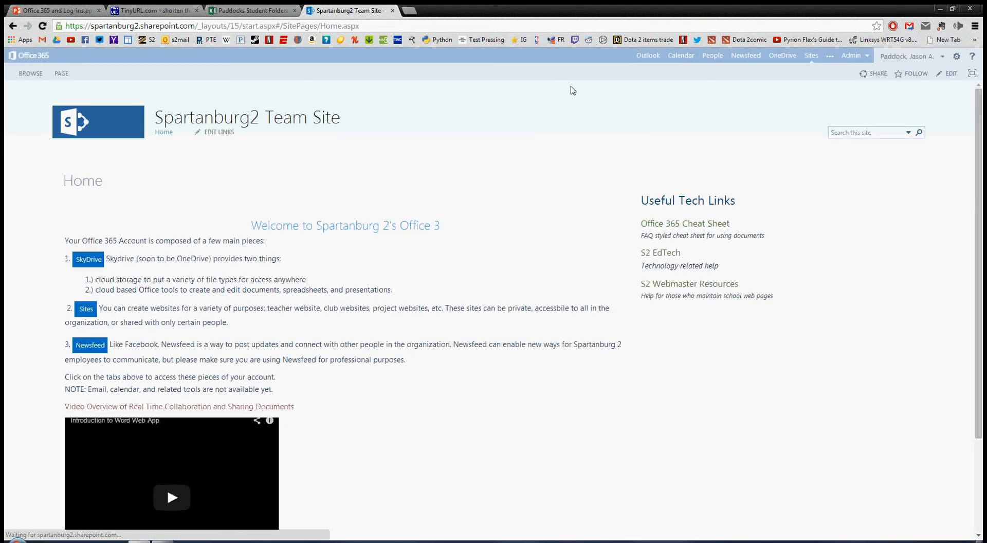
click(783, 55)
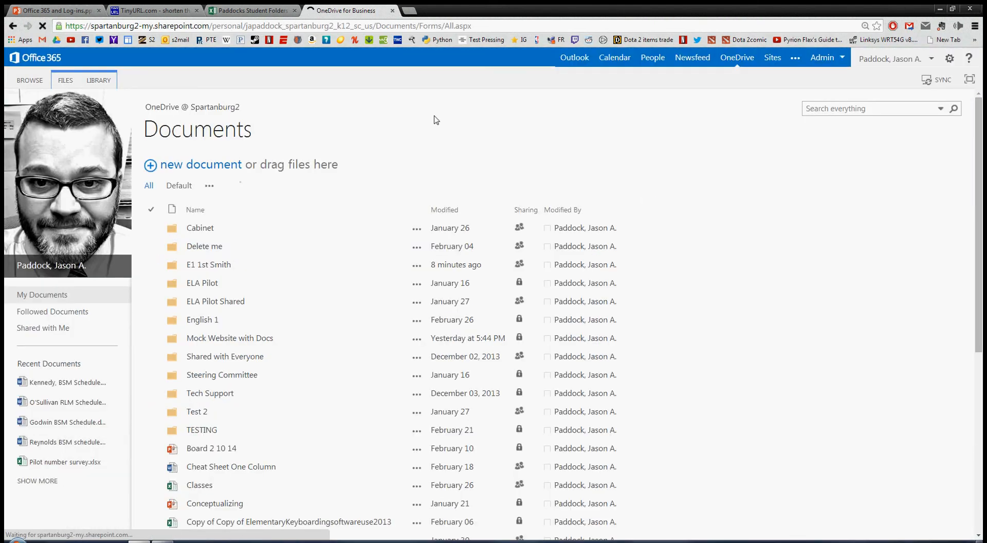
click(203, 270)
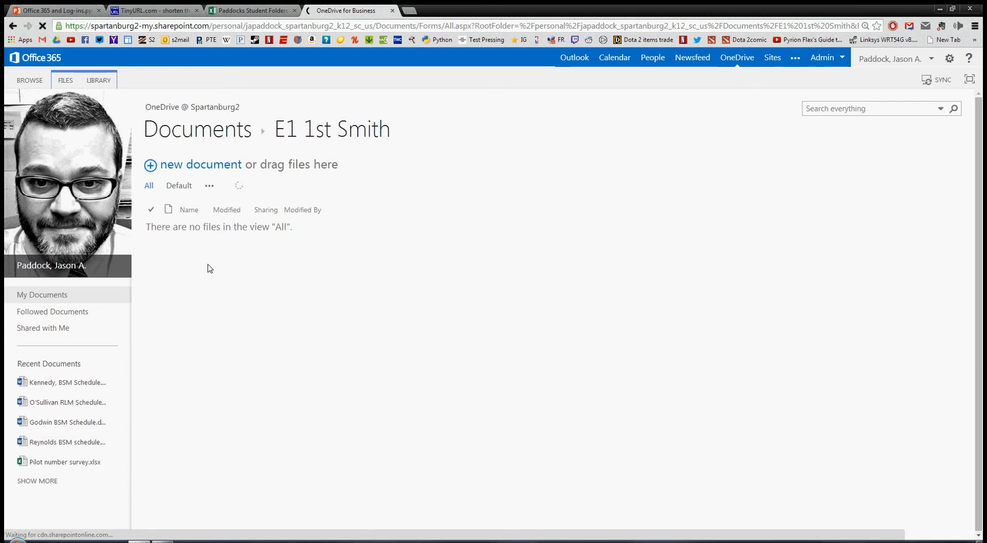
click(330, 30)
key(ctrl+c)
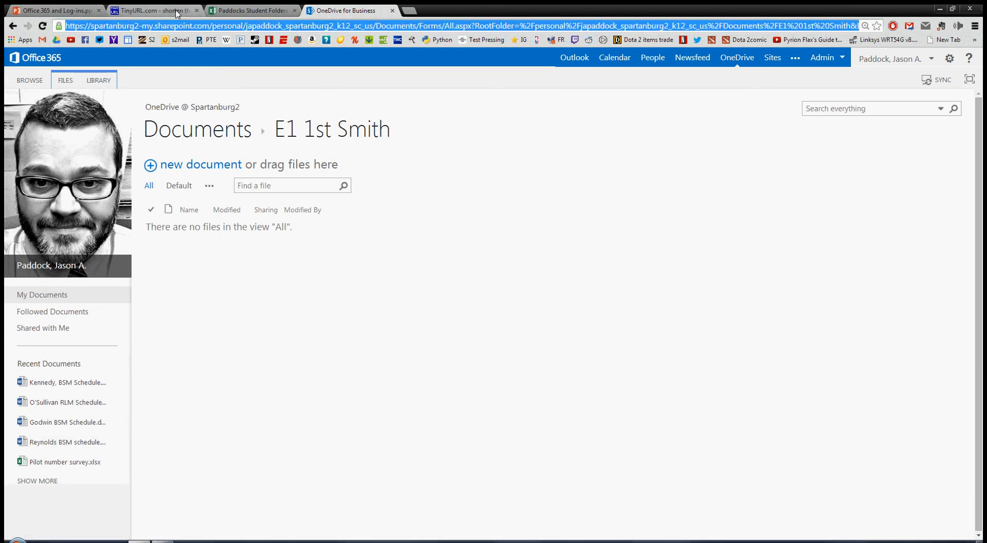
Paste the full E1 1st Smith folder address into the survey and submit the response.
click(252, 10)
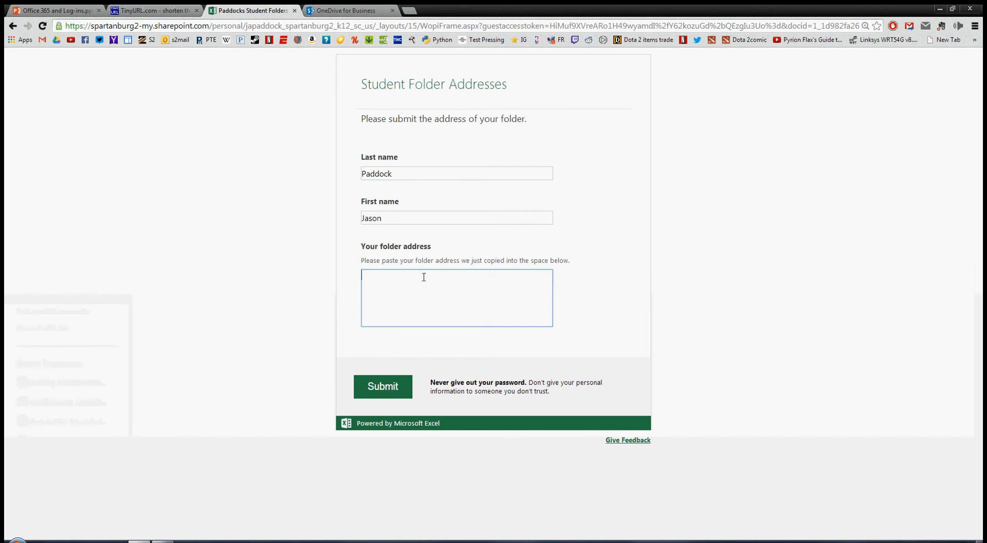
key(ctrl+v)
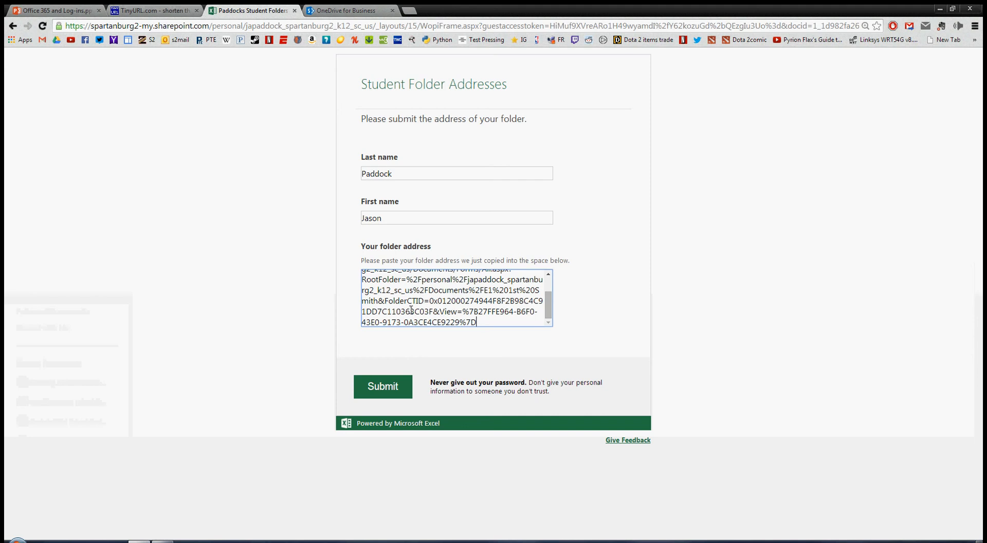
click(379, 387)
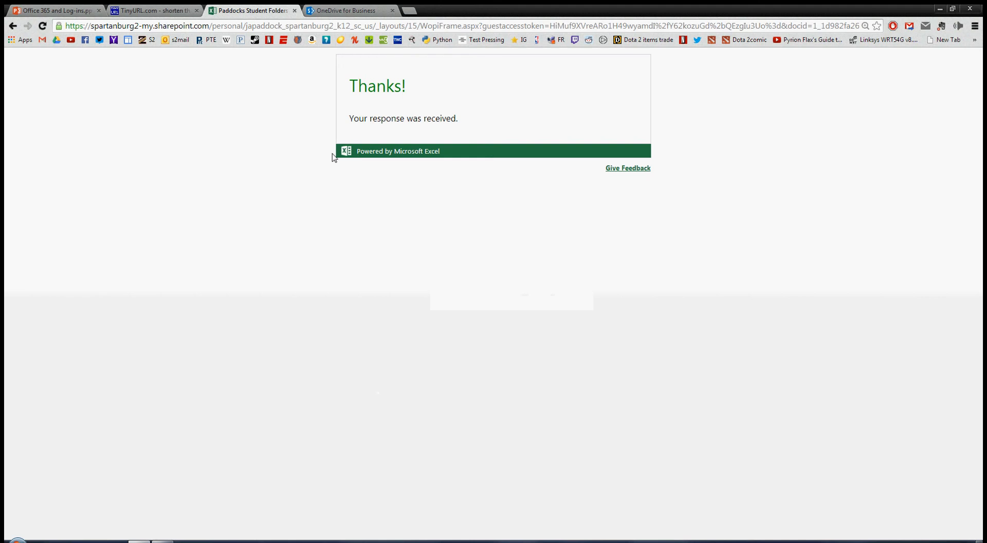
Open the Paddocks Student Folders spreadsheet and widen column C to show full addresses.
click(327, 10)
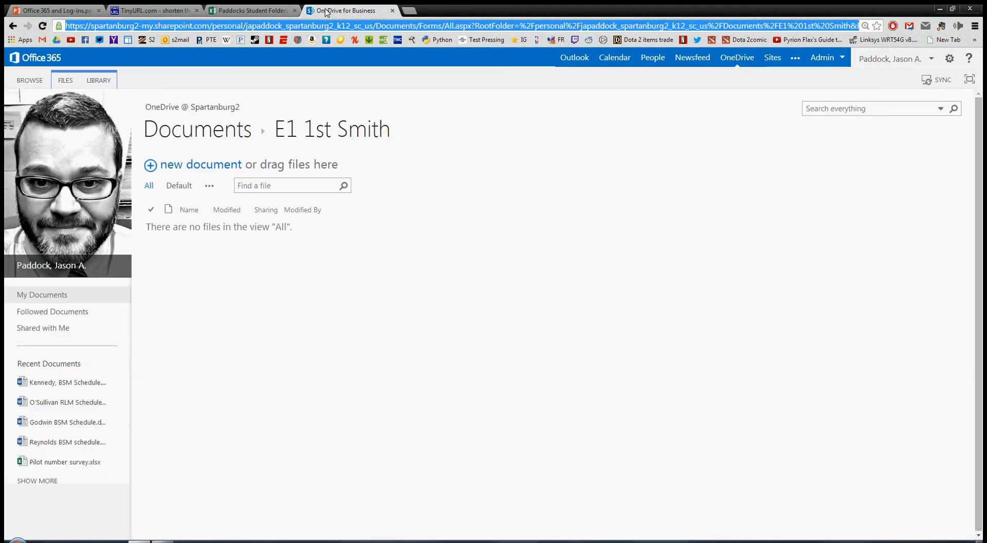
click(162, 133)
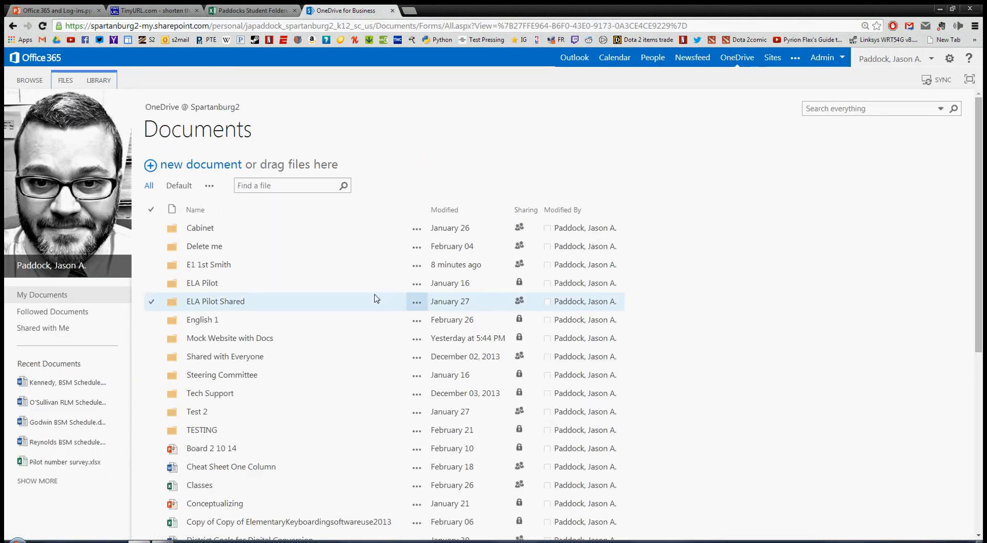
scroll(375, 298, down, 6)
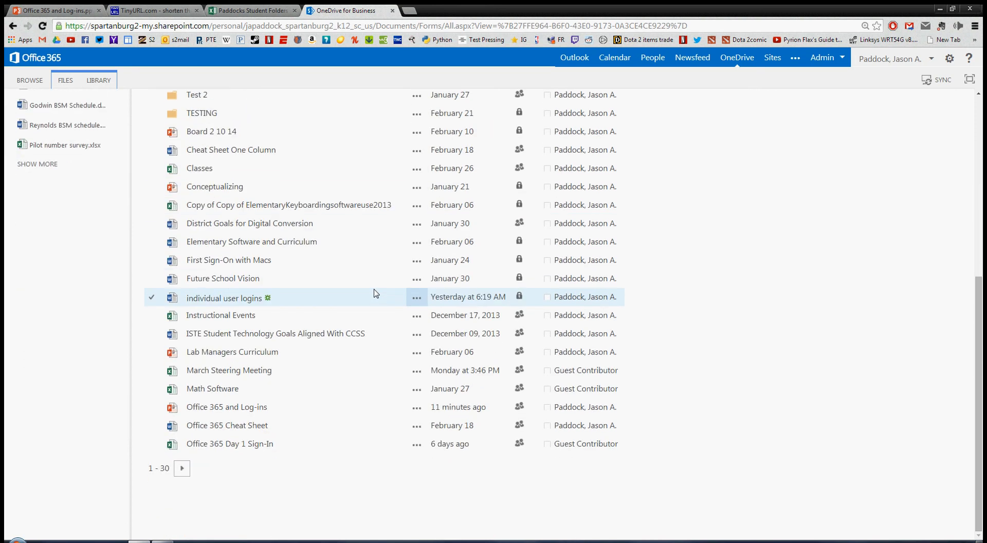
click(182, 469)
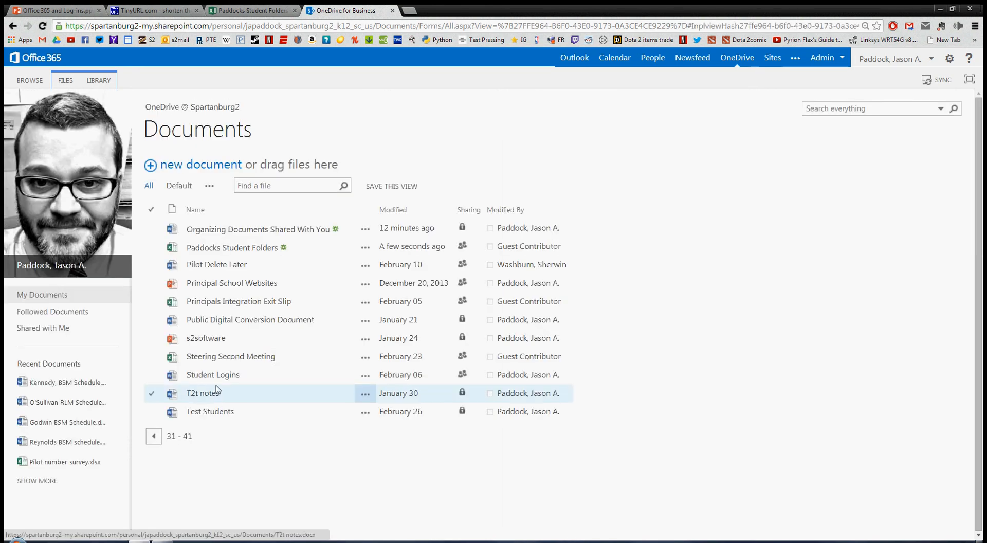
click(220, 249)
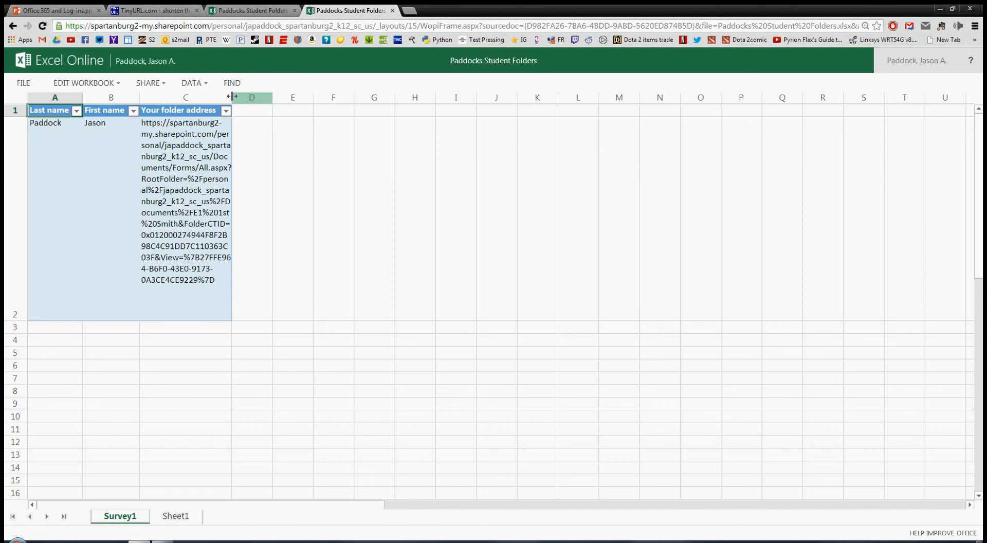
drag(231, 96, 564, 101)
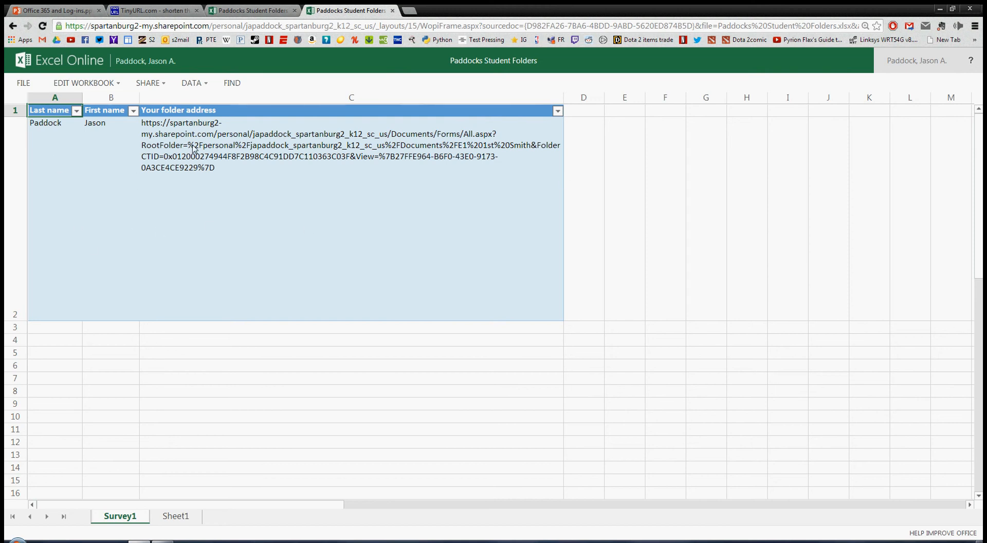
Compare the thank-you page with the responses sheet, then return to the OneDrive Documents library.
click(252, 14)
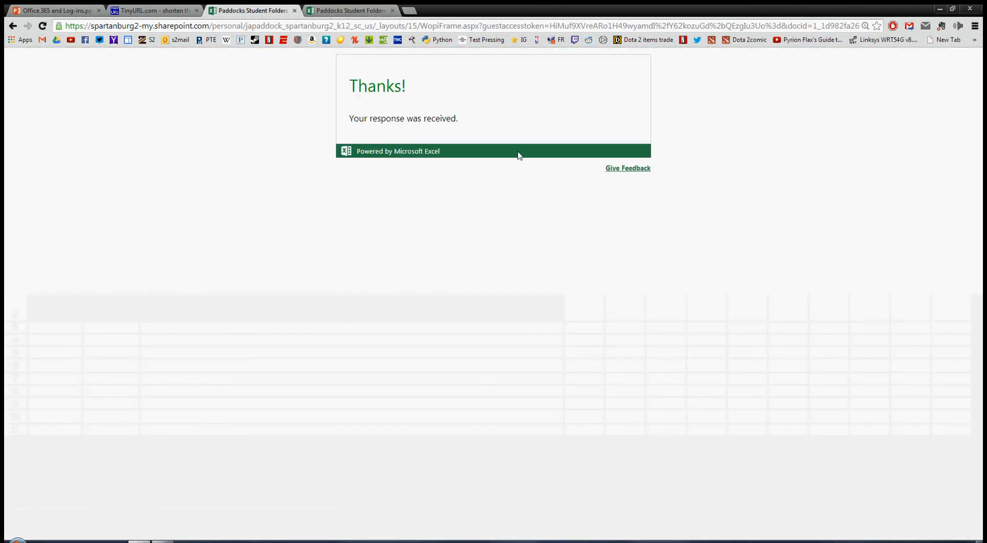
click(327, 16)
click(275, 15)
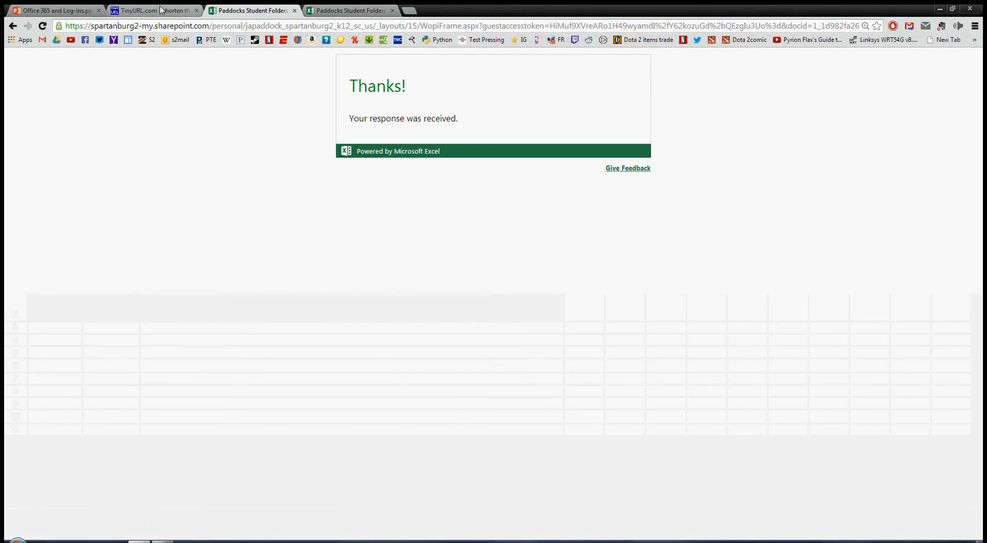
click(328, 15)
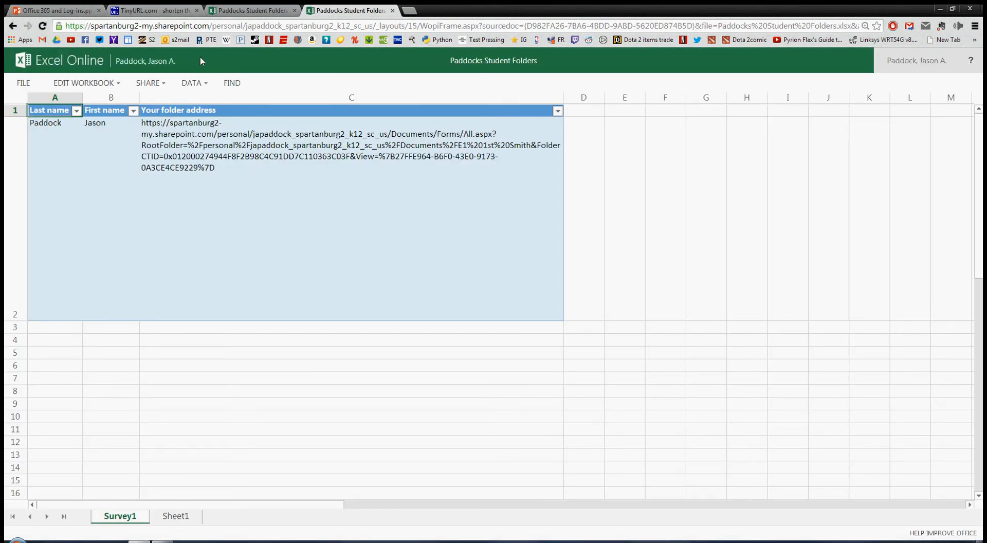
click(145, 65)
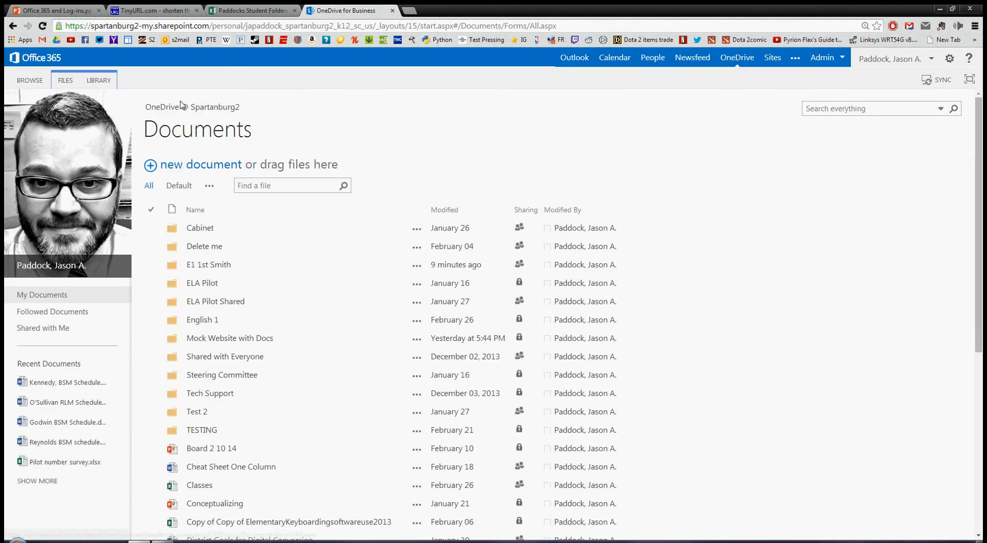
Create a new Word document named 'All Class Folders' from OneDrive.
click(198, 165)
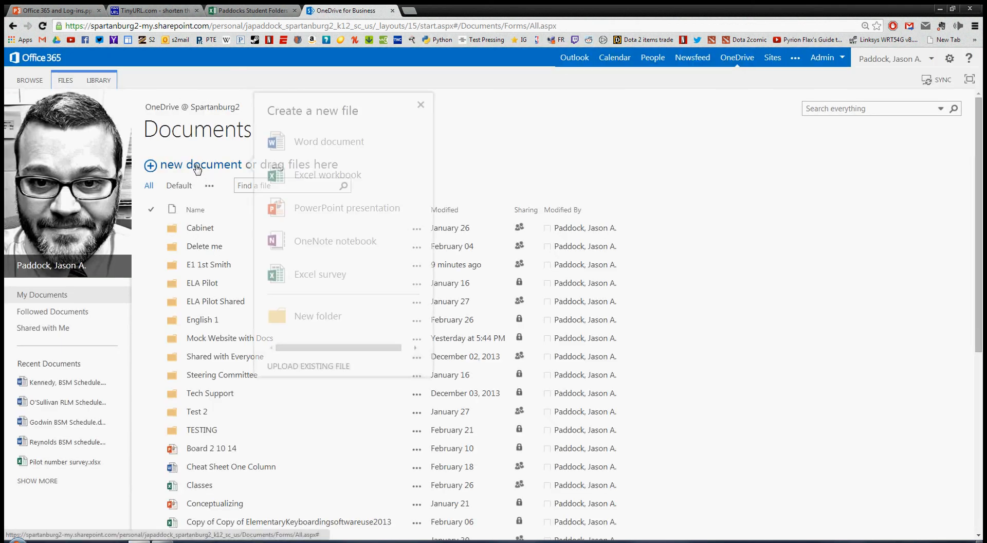
click(315, 147)
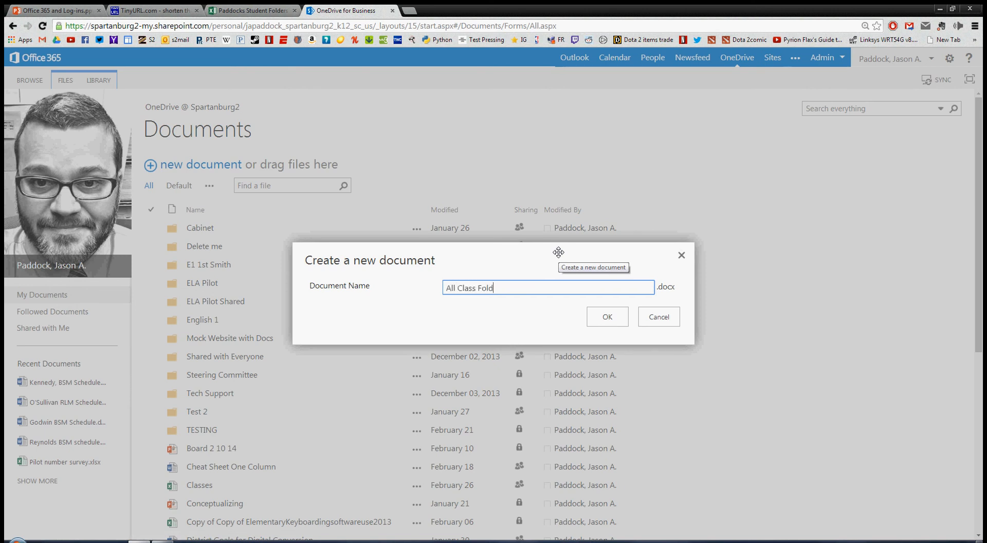
click(607, 317)
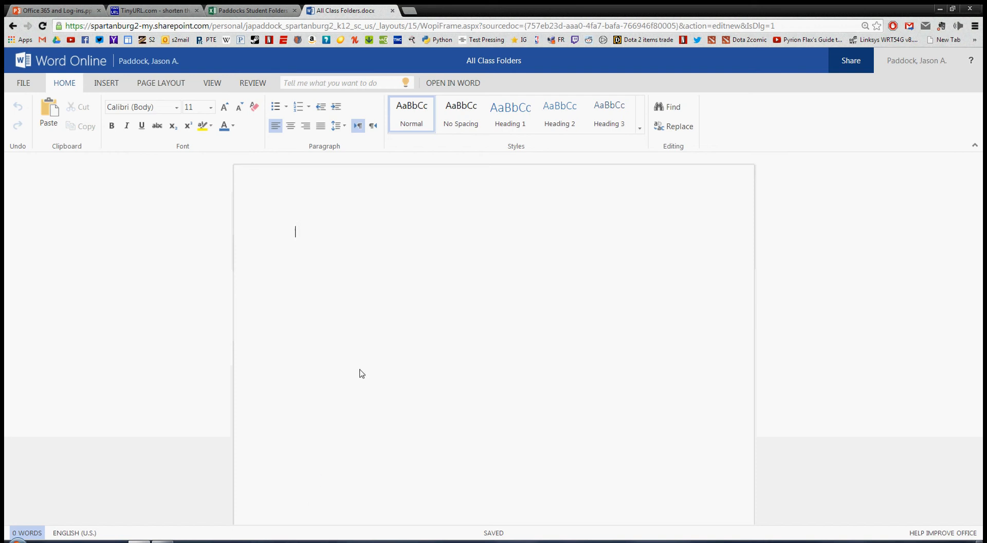
Insert a three-column, one-row table into the document.
click(107, 84)
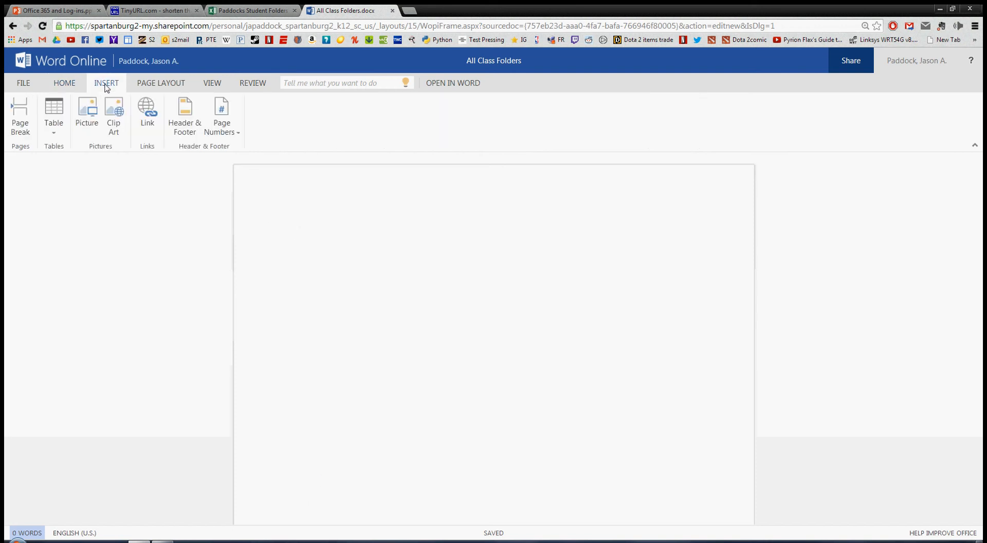
click(55, 133)
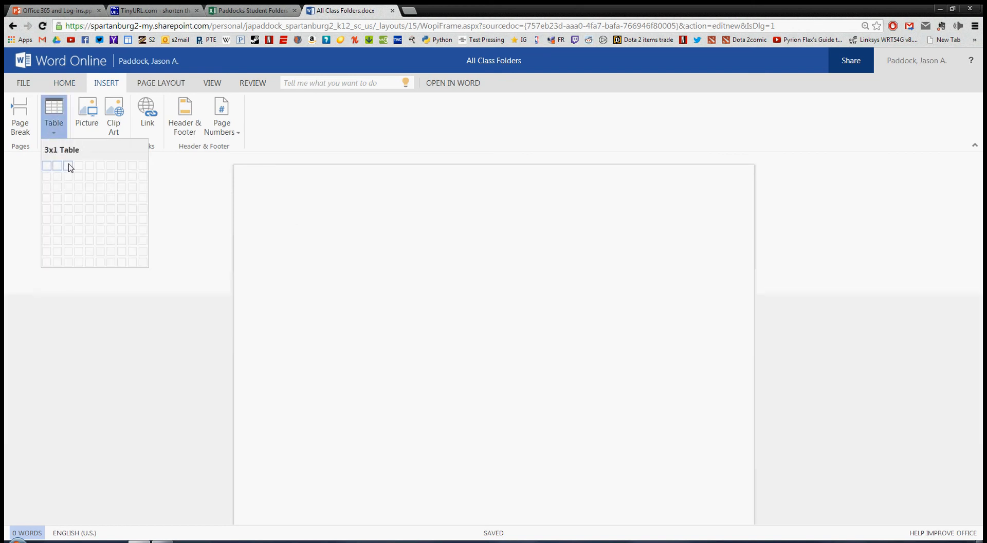
click(70, 168)
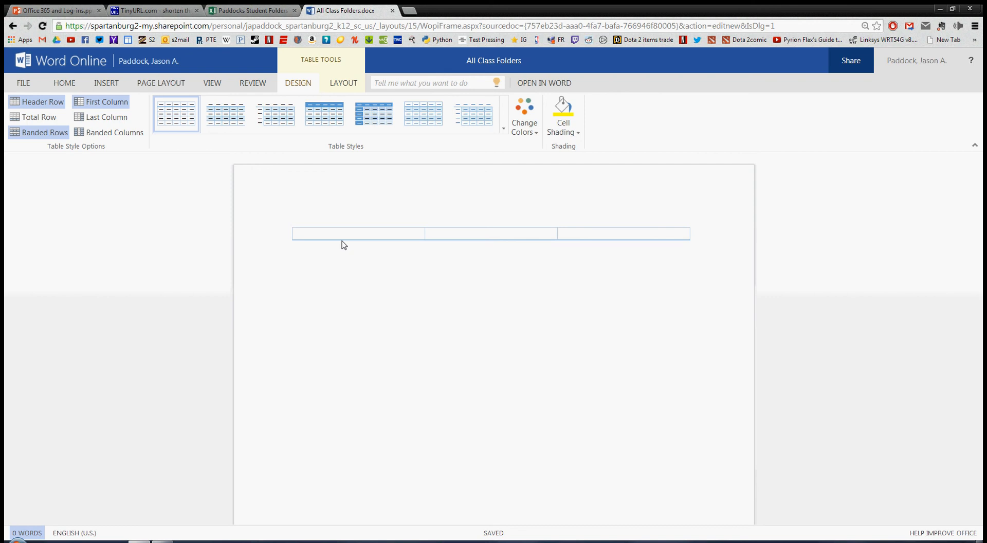
Type the student names on separate lines in the table's first cell.
text(S)
key(BackSpace)
key(Return)
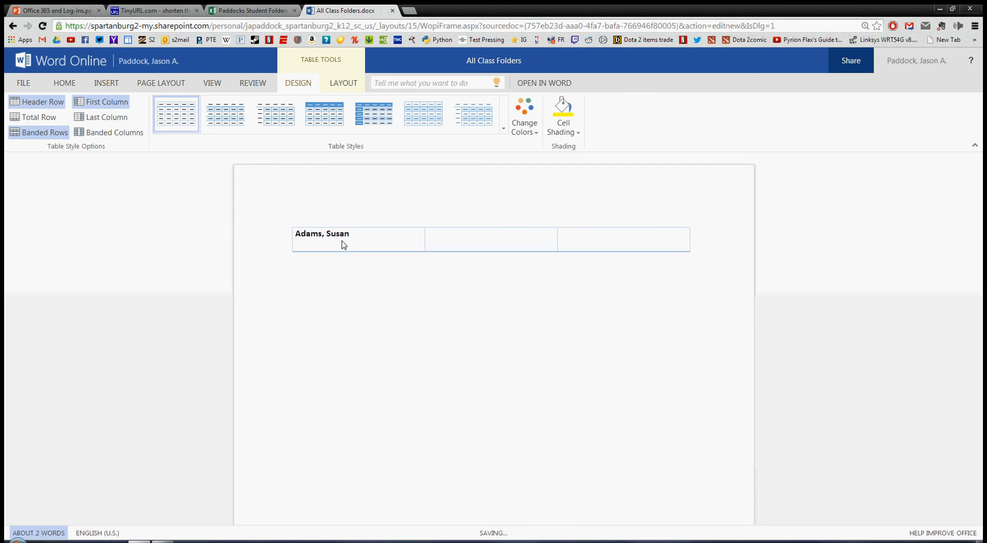
key(Return)
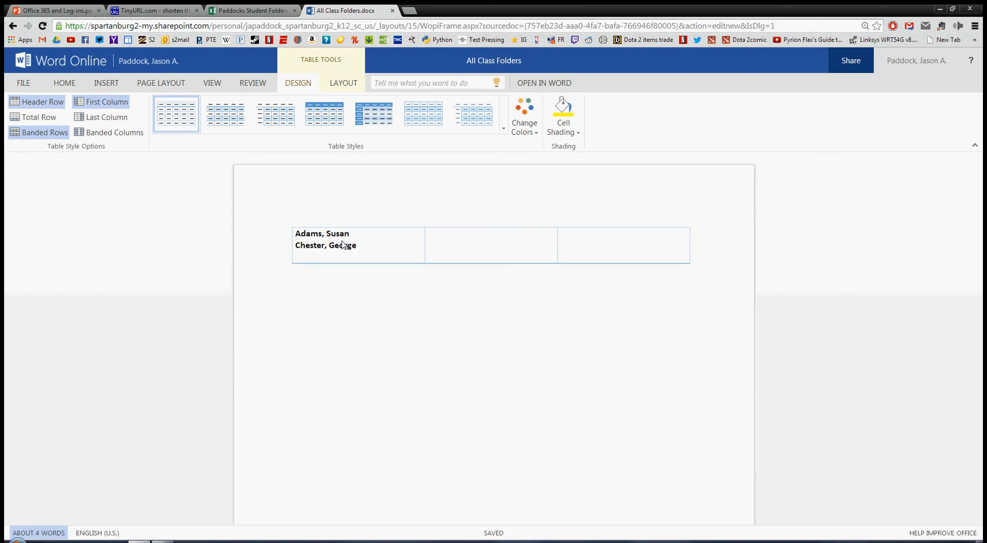
key(Return)
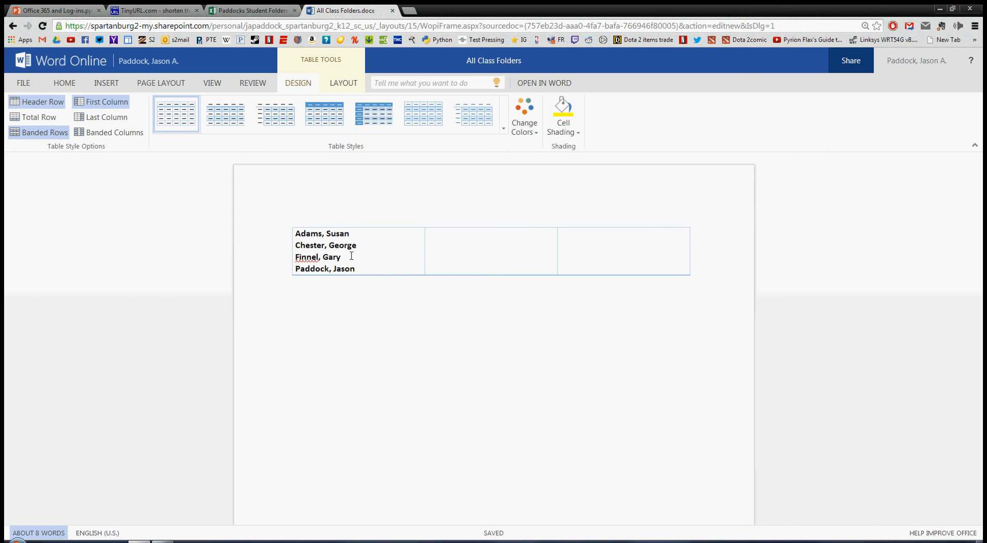
click(253, 12)
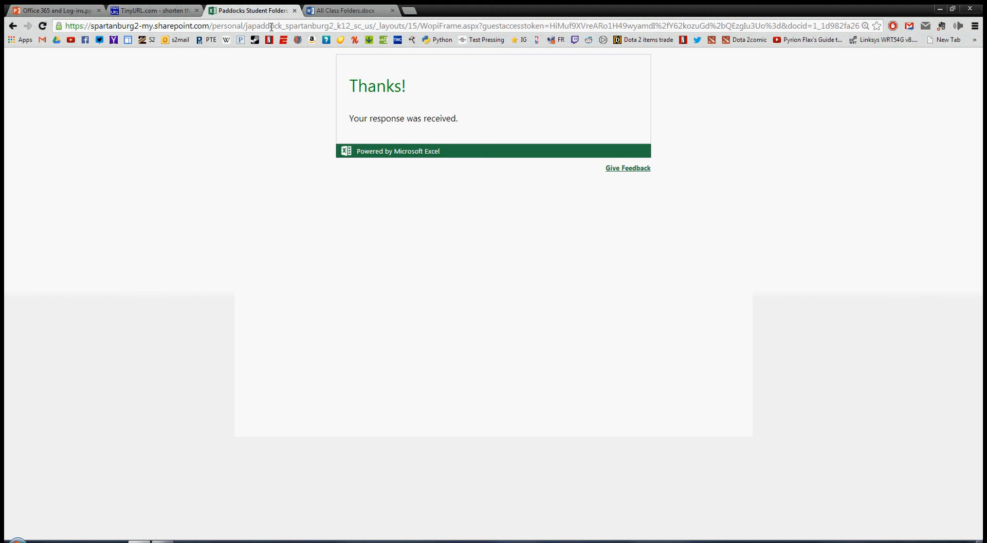
Trim the URL to the OneDrive site, open the Paddocks Student Folders workbook, and restore the window down.
drag(376, 26, 983, 80)
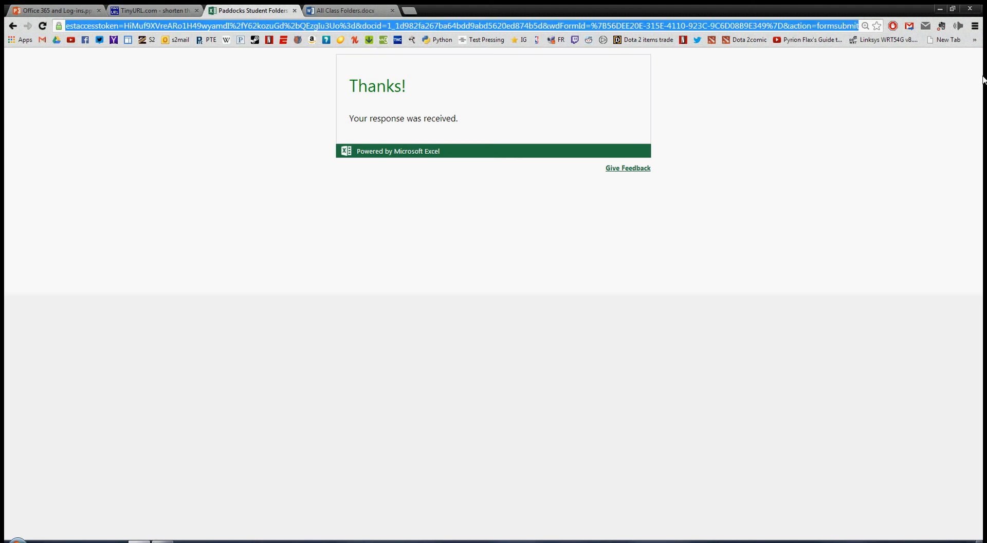
key(Delete)
key(Return)
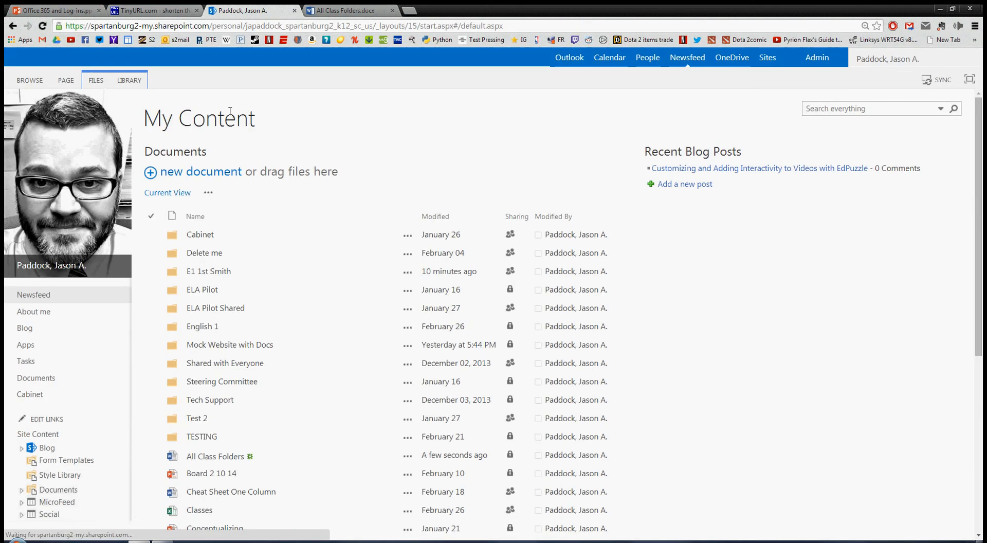
scroll(313, 315, down, 6)
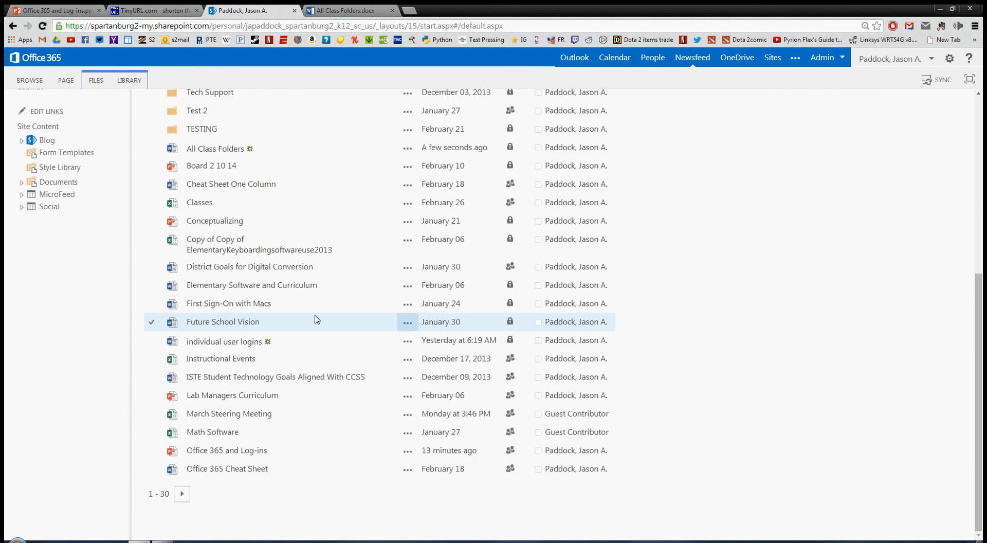
click(185, 494)
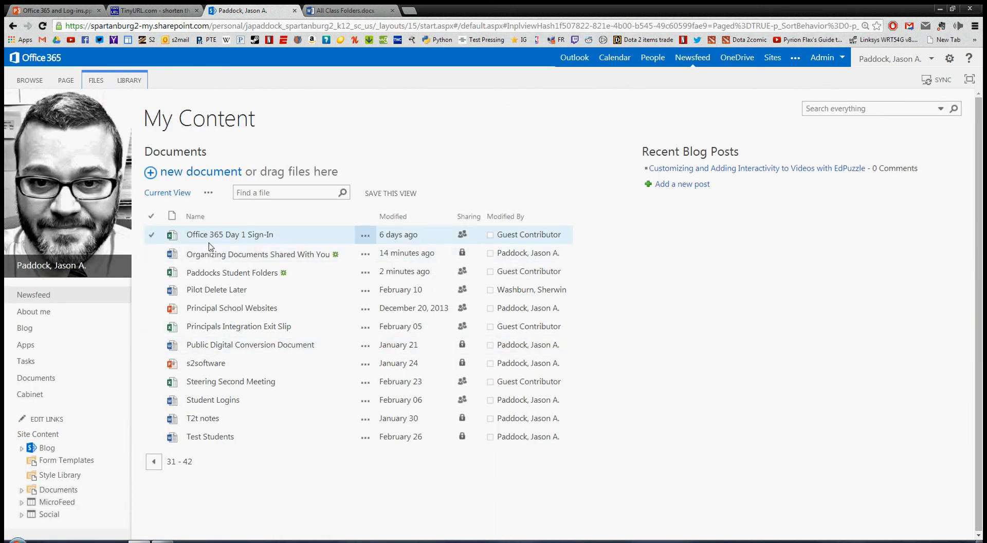
click(213, 274)
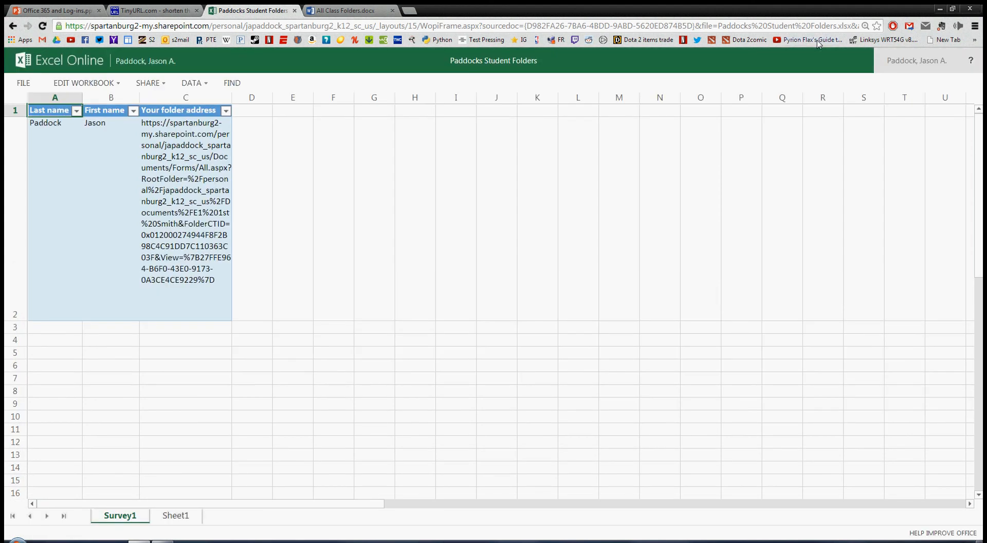
click(953, 9)
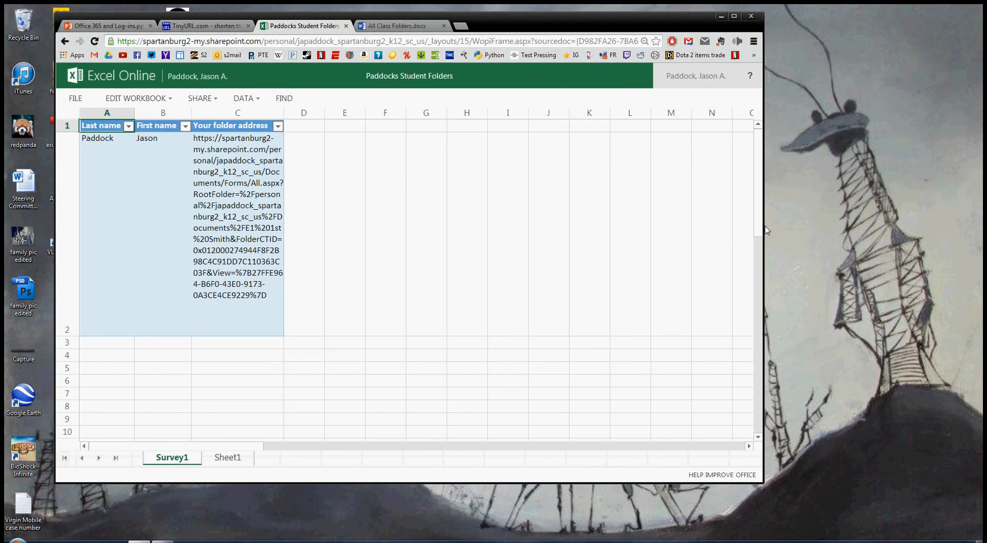
Put the Paddocks Student Folders workbook in its own window beside Word and edit it in Excel Web App.
drag(763, 413, 513, 434)
drag(266, 18, 764, 39)
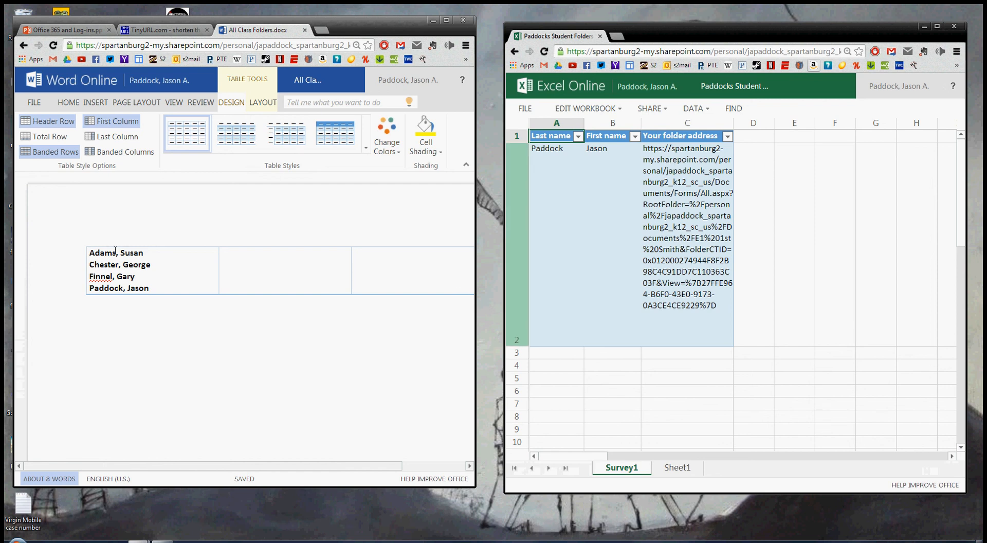
click(726, 309)
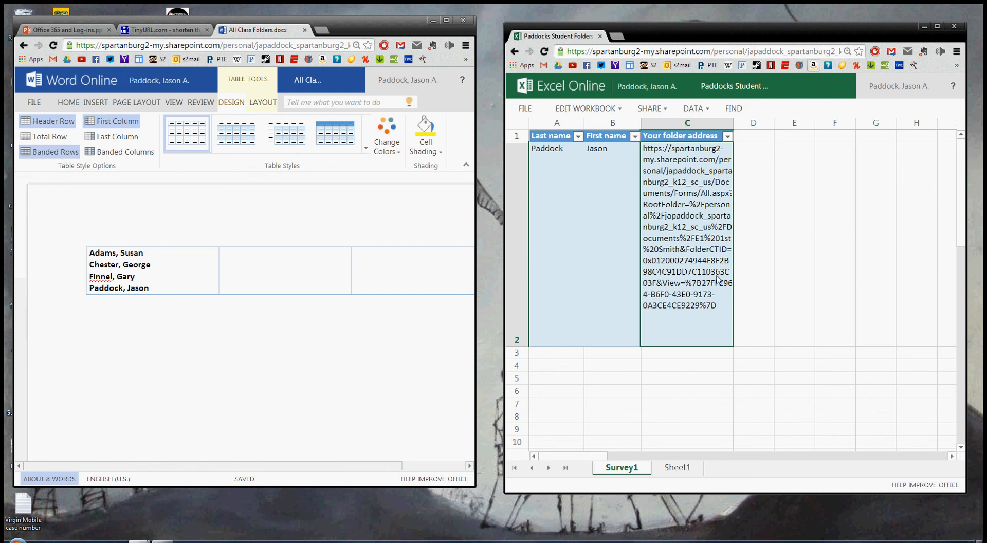
click(591, 109)
click(604, 175)
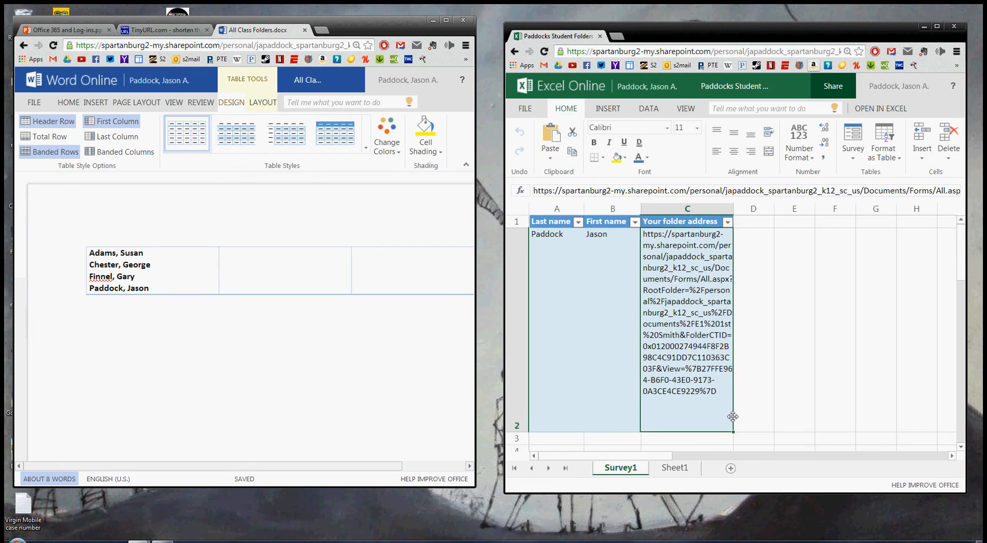
Copy the folder address in cell C2 and select the last student's name in the Word table.
double_click(719, 391)
drag(719, 392, 615, 236)
key(ctrl+c)
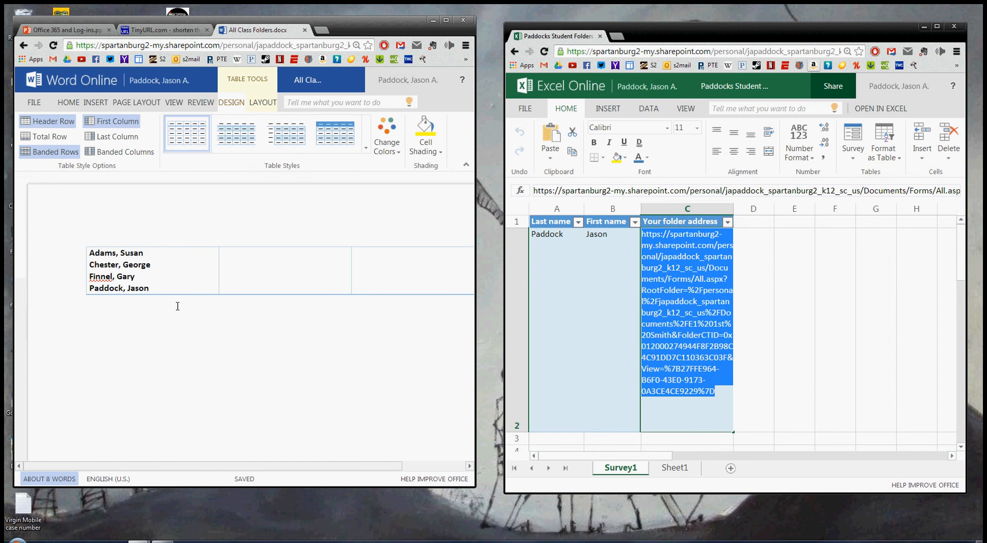
click(162, 293)
drag(149, 287, 90, 289)
Hyperlink the last student's name to the pasted folder address, then open the Last name filter options.
click(96, 103)
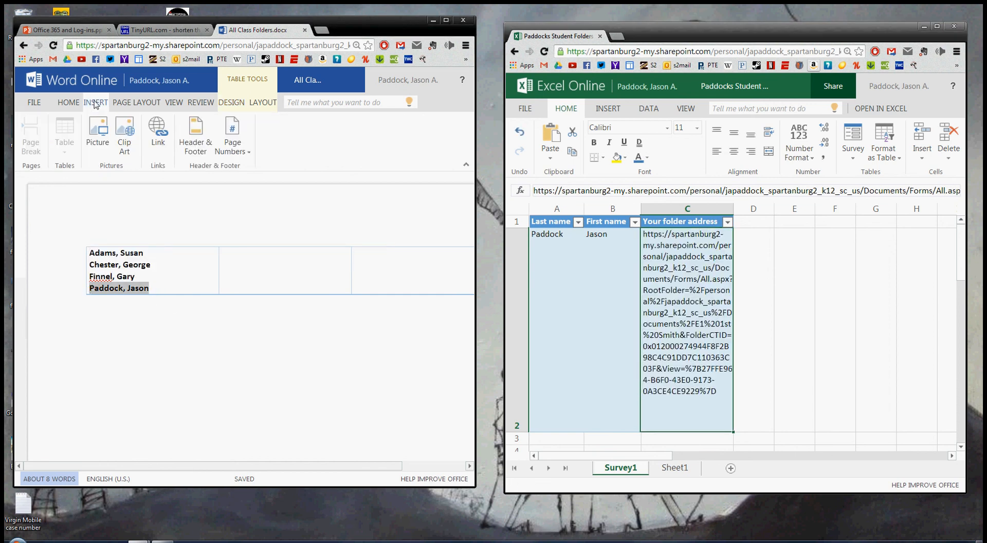
click(158, 135)
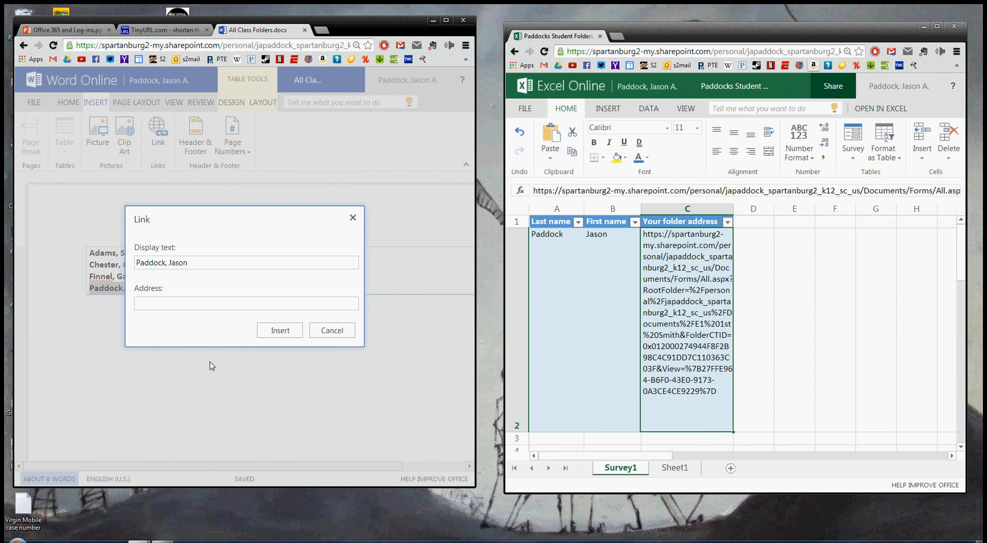
key(ctrl+v)
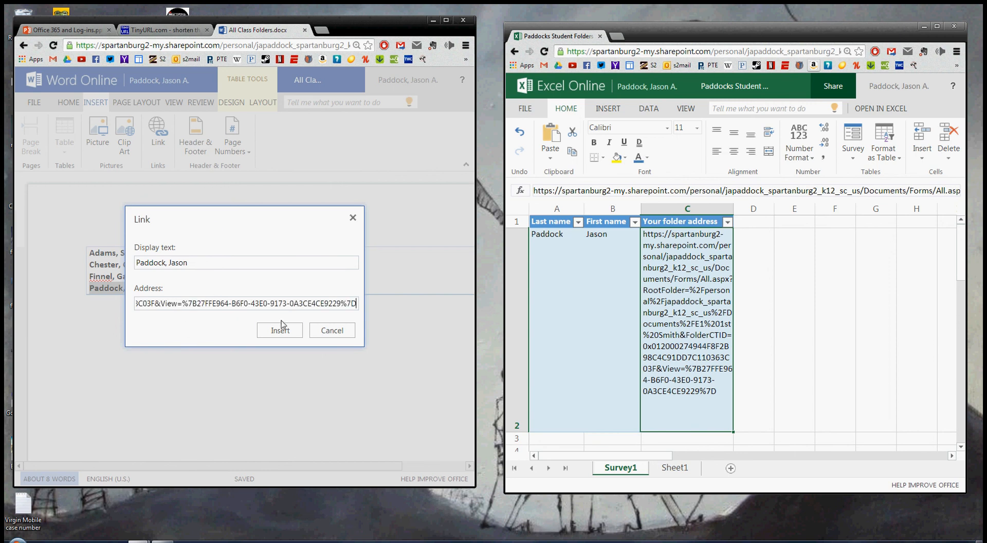
click(278, 332)
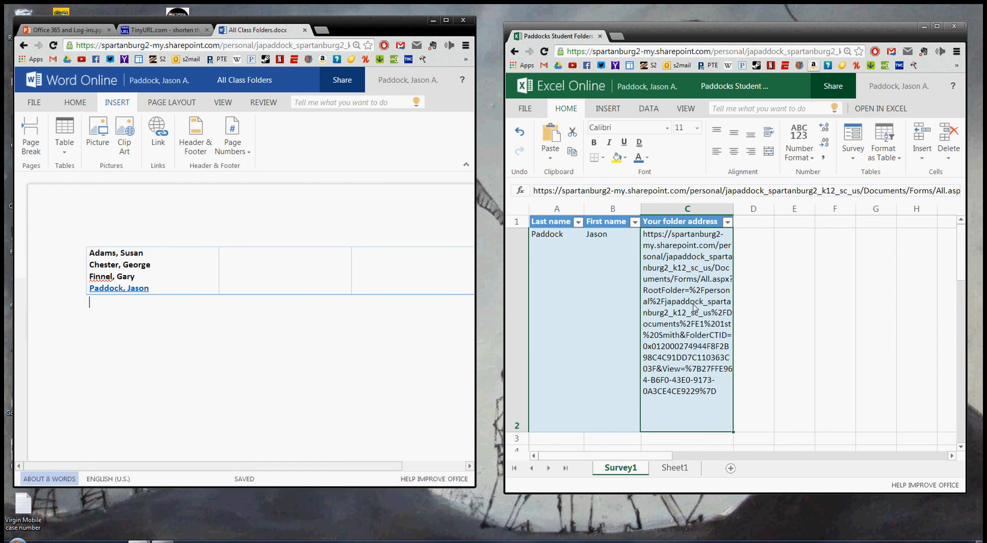
click(577, 223)
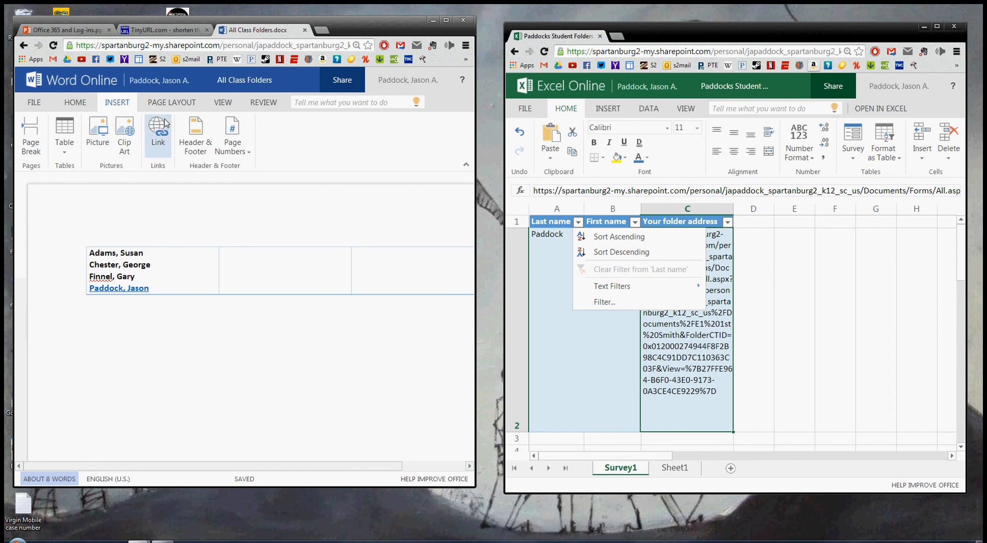
Switch to Reading View and follow the linked name to the E1 1st Smith OneDrive folder.
click(223, 102)
click(59, 136)
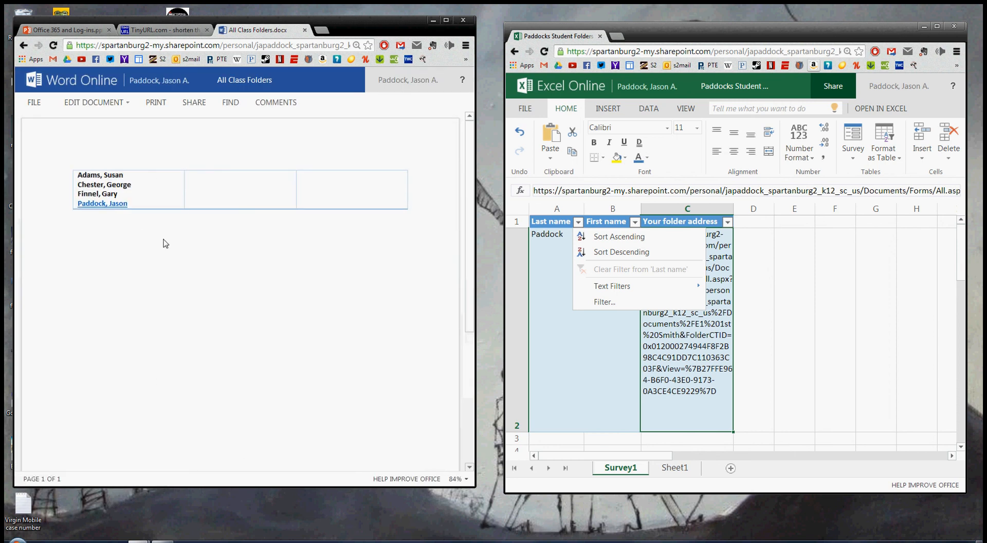
click(108, 204)
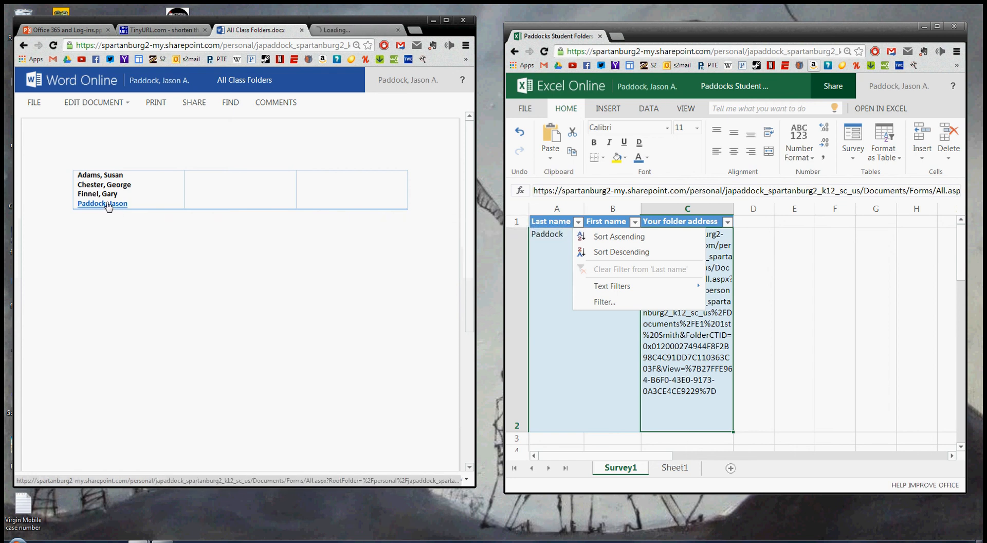
click(341, 35)
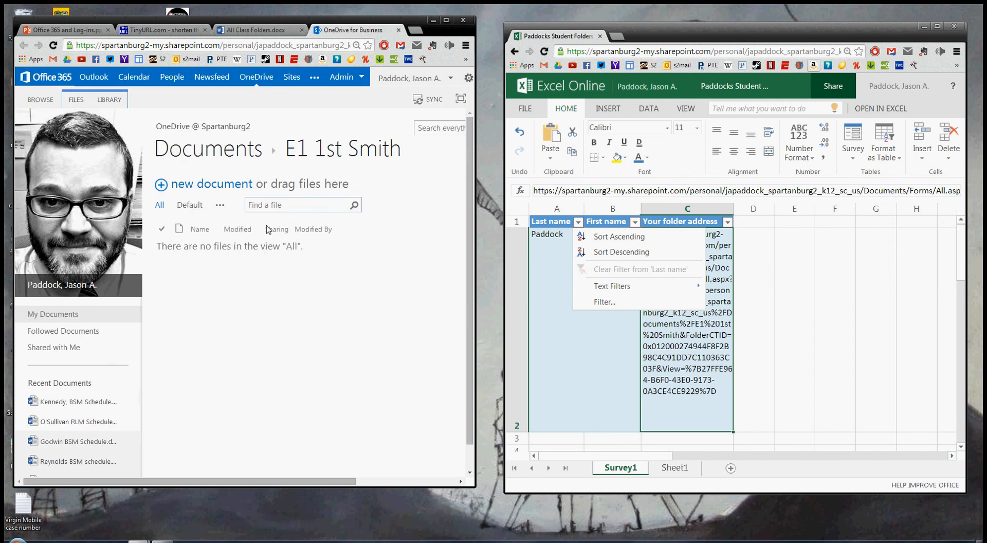